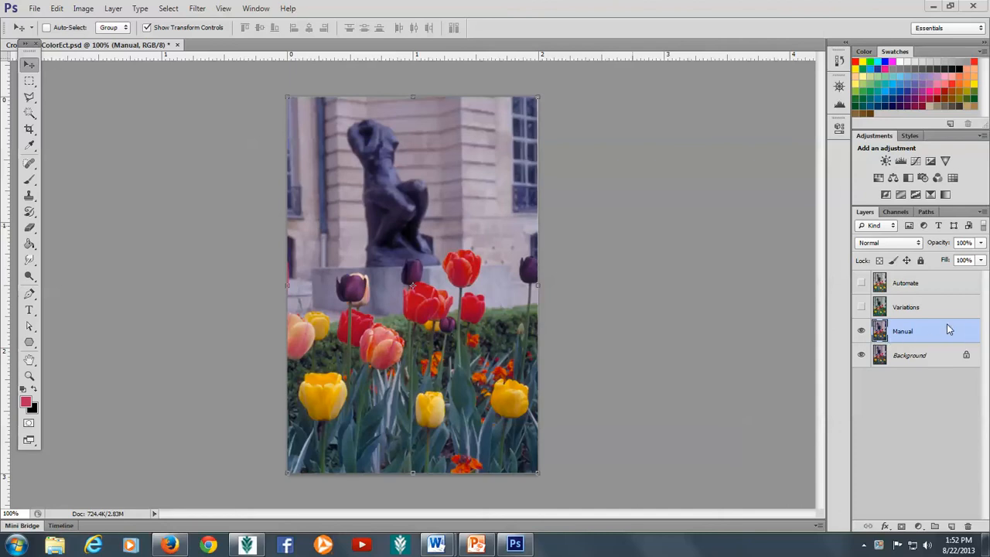
Step: Try a Levels adjustment on the Manual layer with input black at 18 and input white at 193, and cancel it
left_click(83, 9)
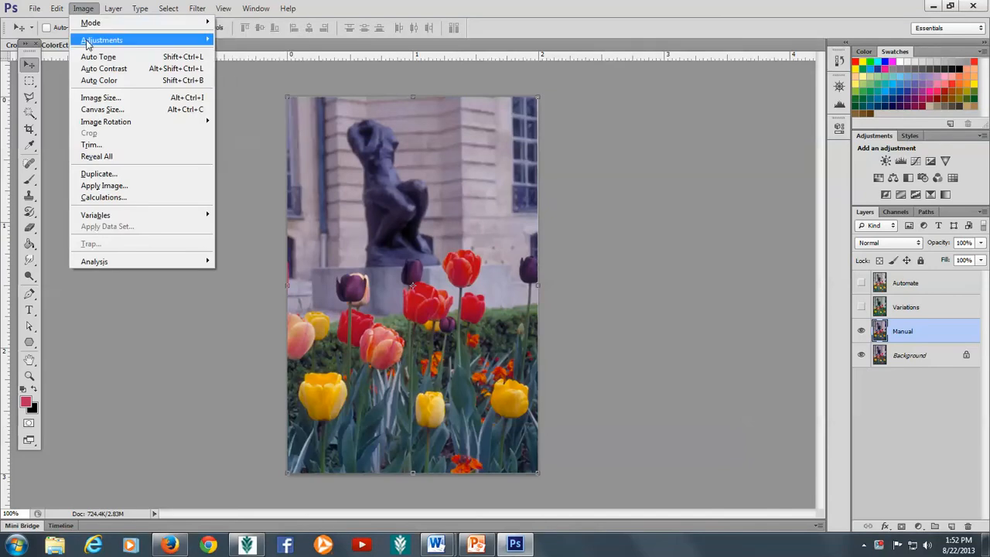
mouse_move(201, 41)
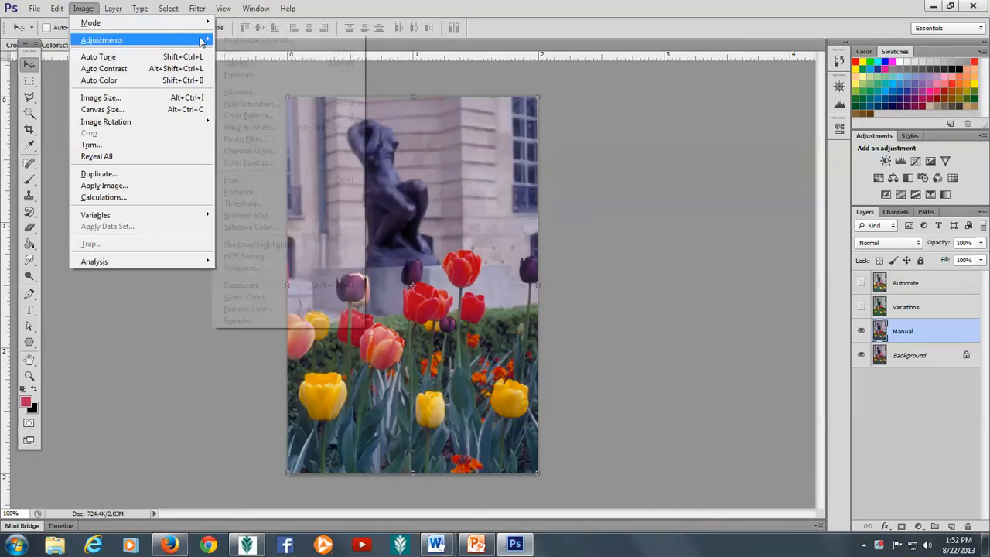
left_click(233, 52)
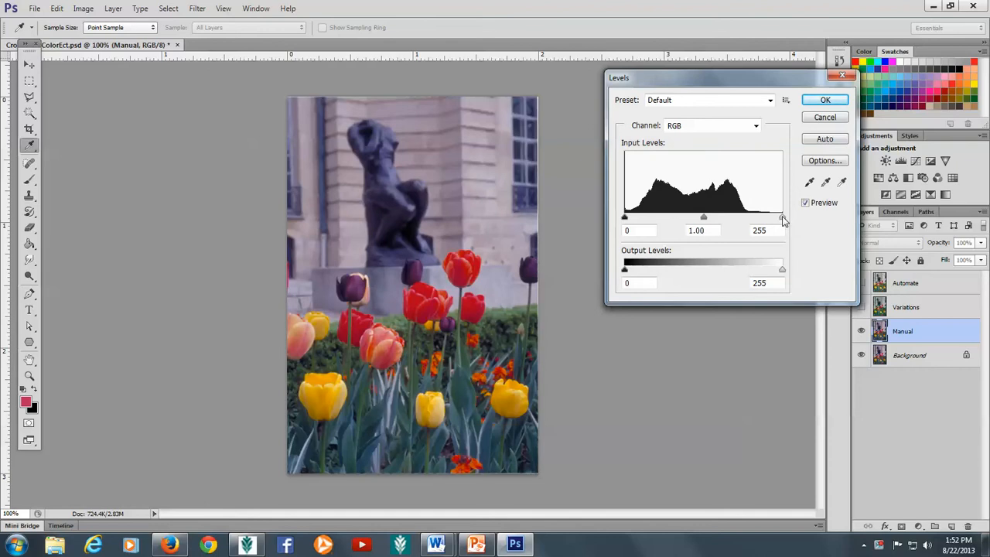
left_click_drag(783, 221, 744, 220)
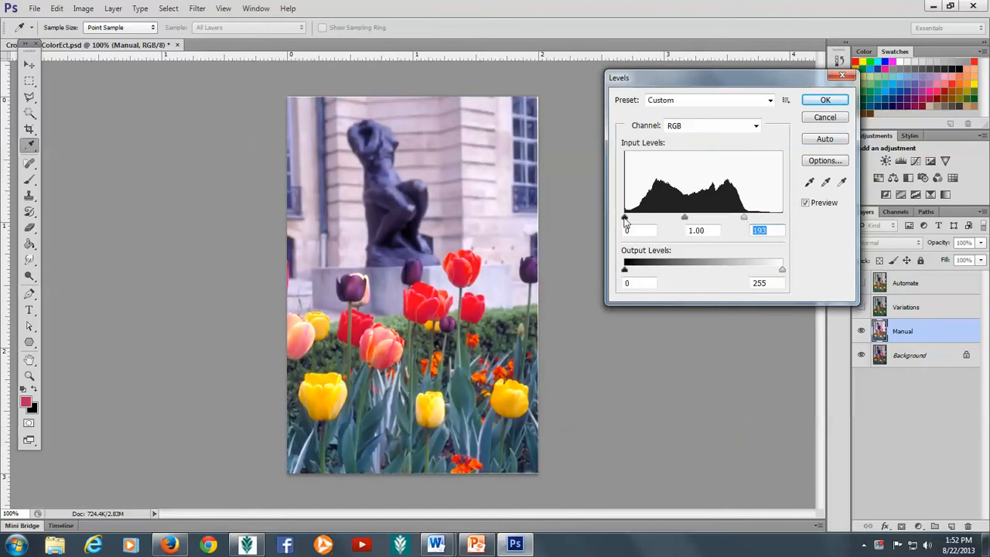
left_click_drag(626, 219, 636, 220)
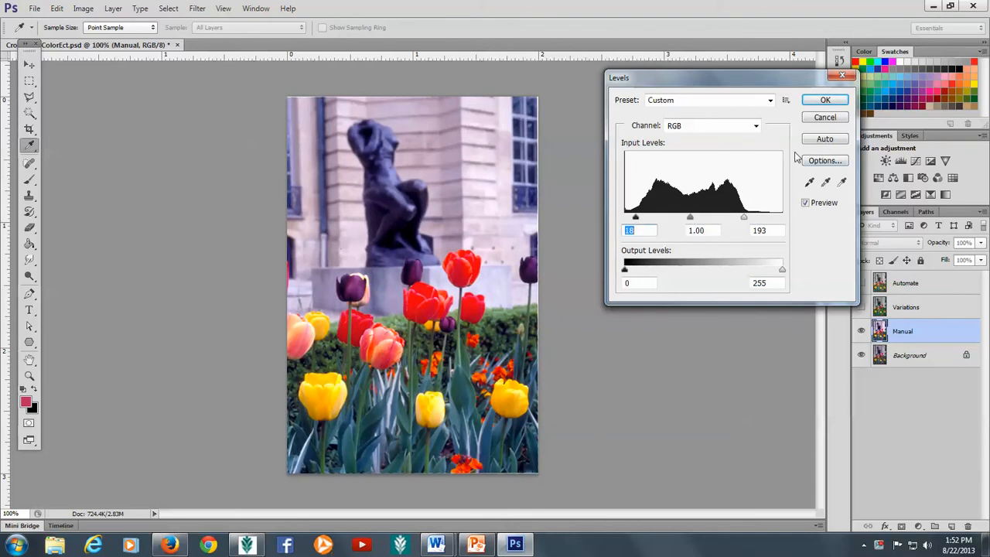
left_click(825, 117)
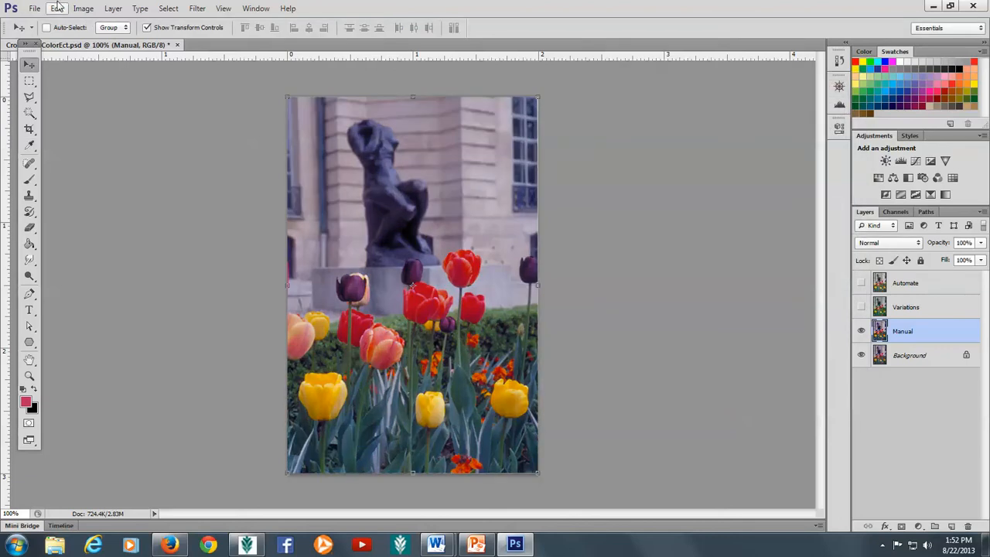
Step: Try Levels with the white point sampled among the leaves, black point on the statue and gray point on its pedestal, and cancel it
left_click(84, 9)
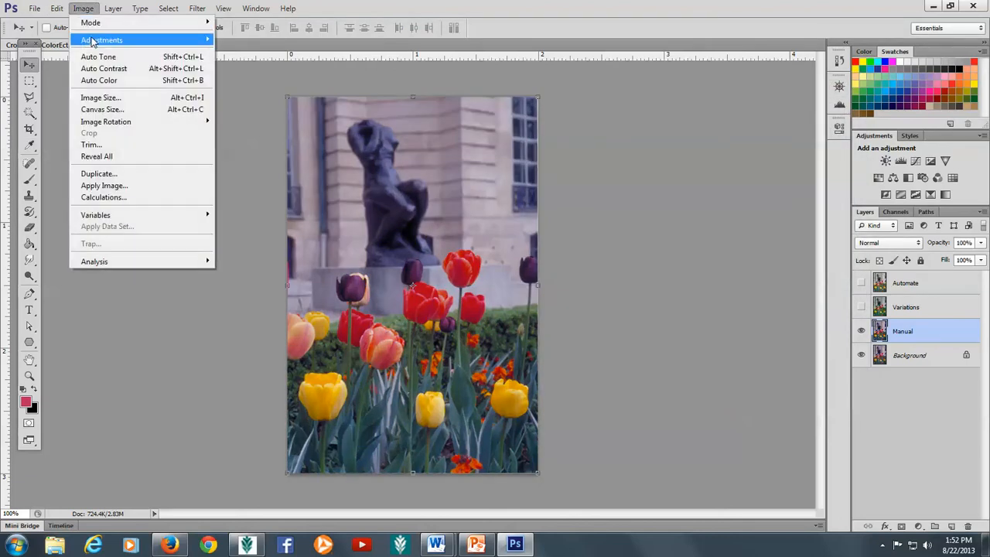
mouse_move(93, 42)
left_click(259, 53)
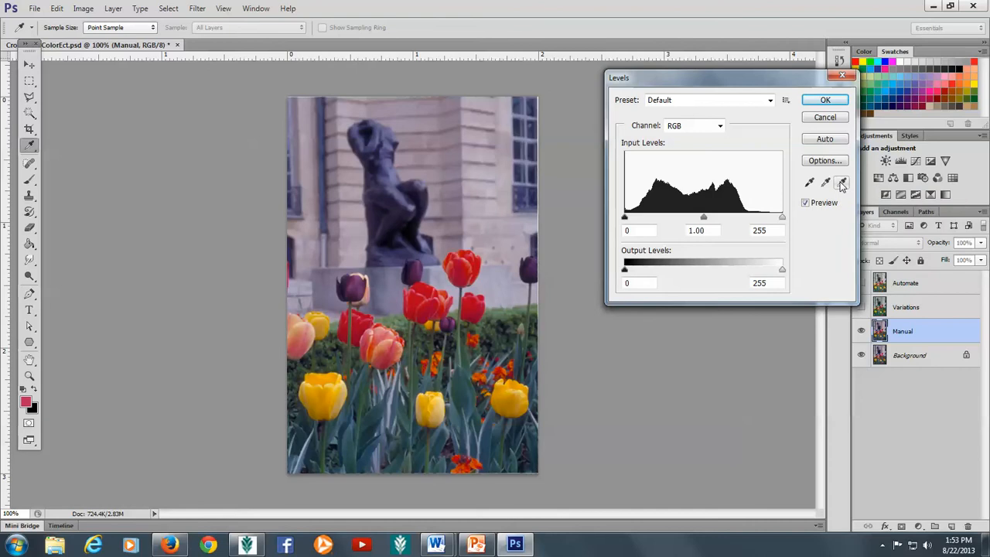
left_click(842, 183)
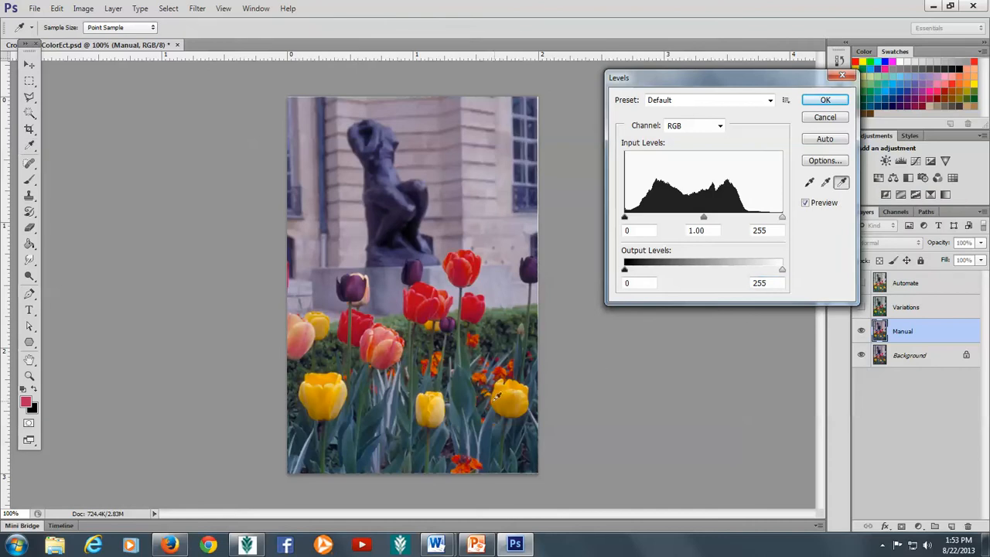
left_click(395, 390)
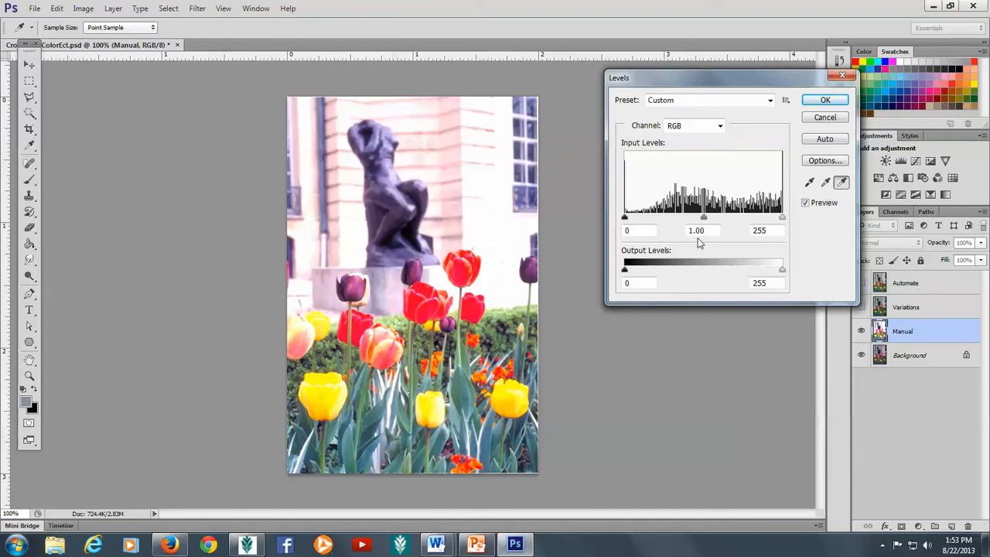
left_click(809, 183)
left_click(404, 233)
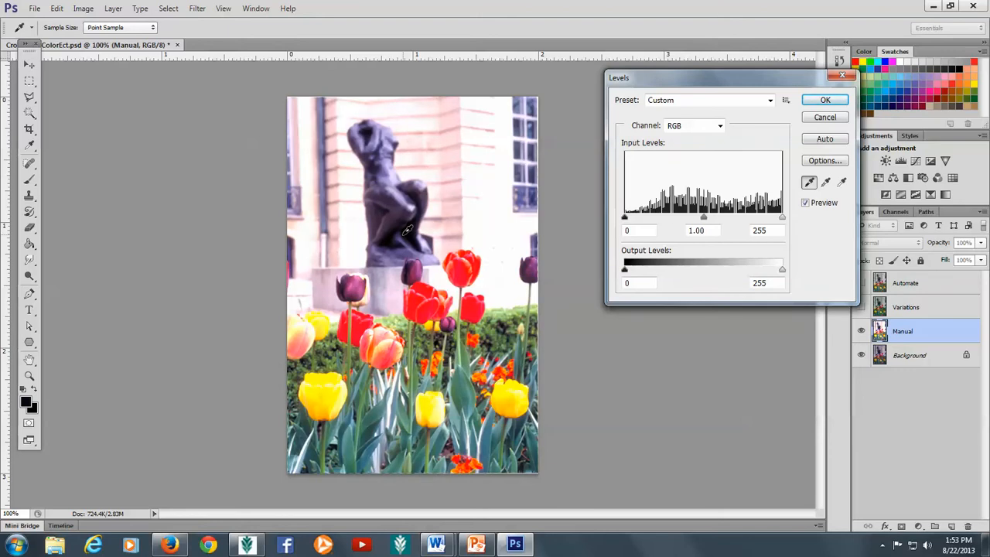
left_click(825, 183)
left_click(427, 273)
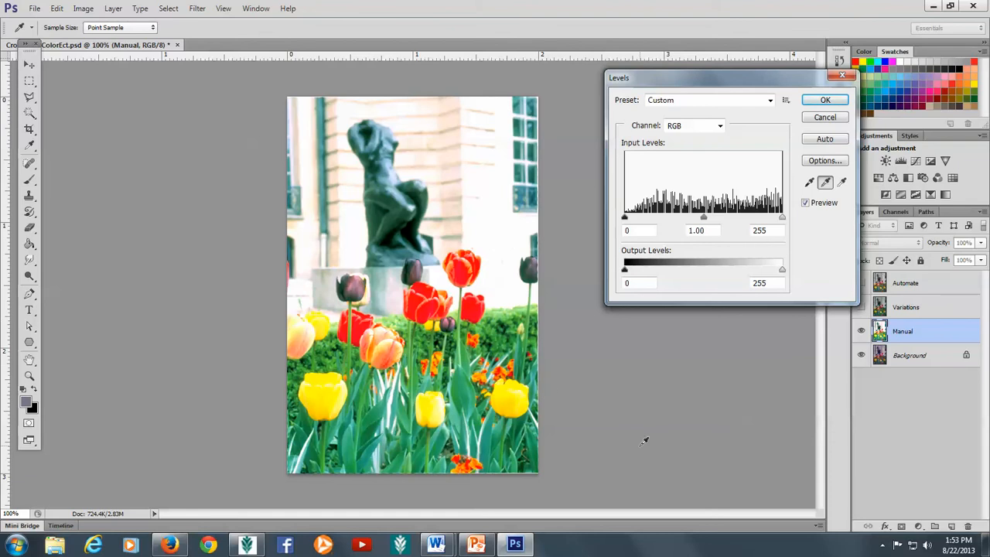
left_click(825, 117)
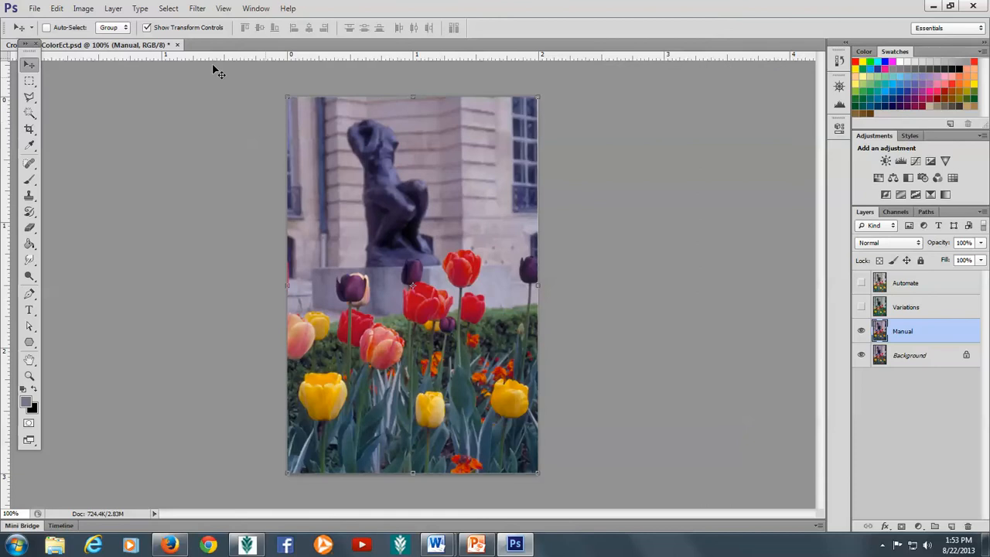
Step: Apply Levels to the Manual layer with input values of 21 for shadows, 1.06 for midtones and 211 for highlights
left_click(81, 9)
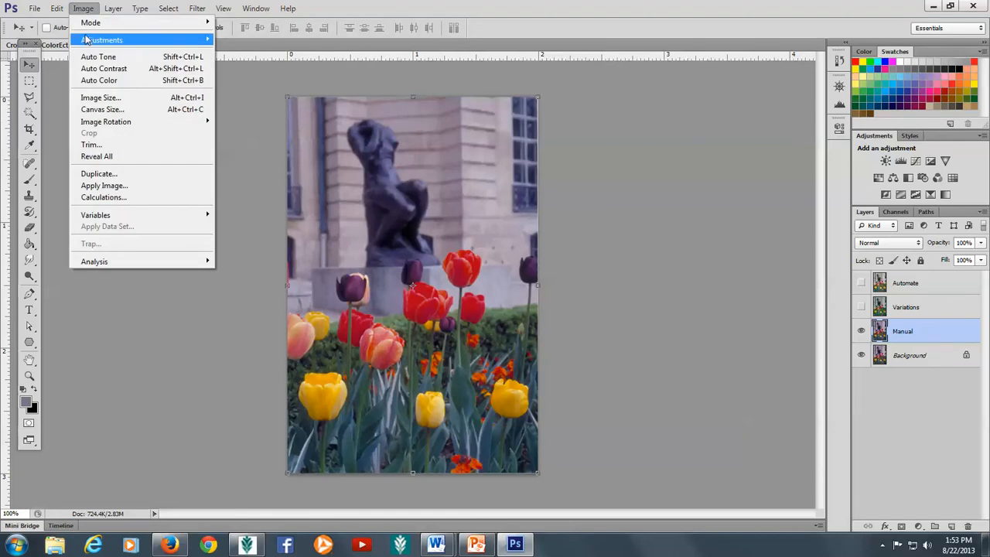
mouse_move(87, 44)
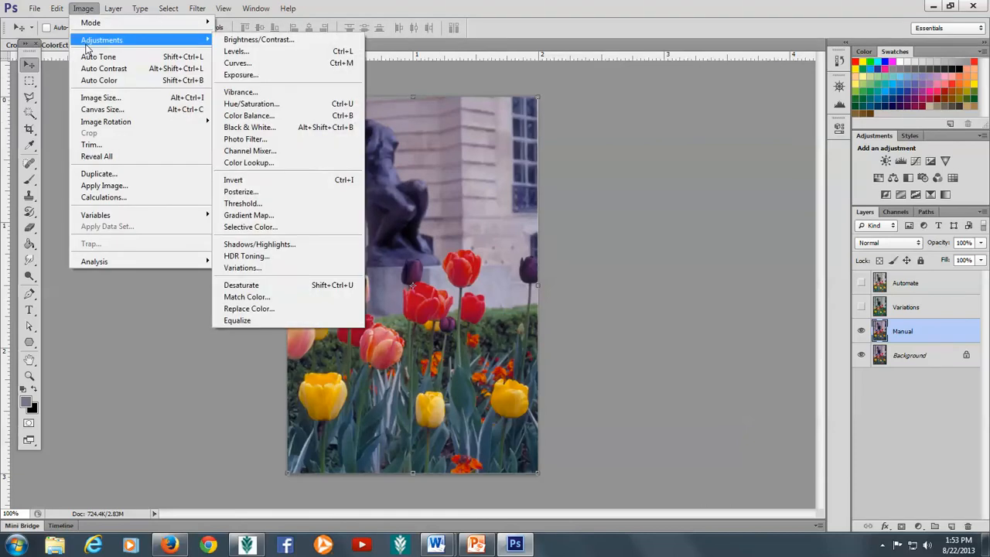
left_click(258, 54)
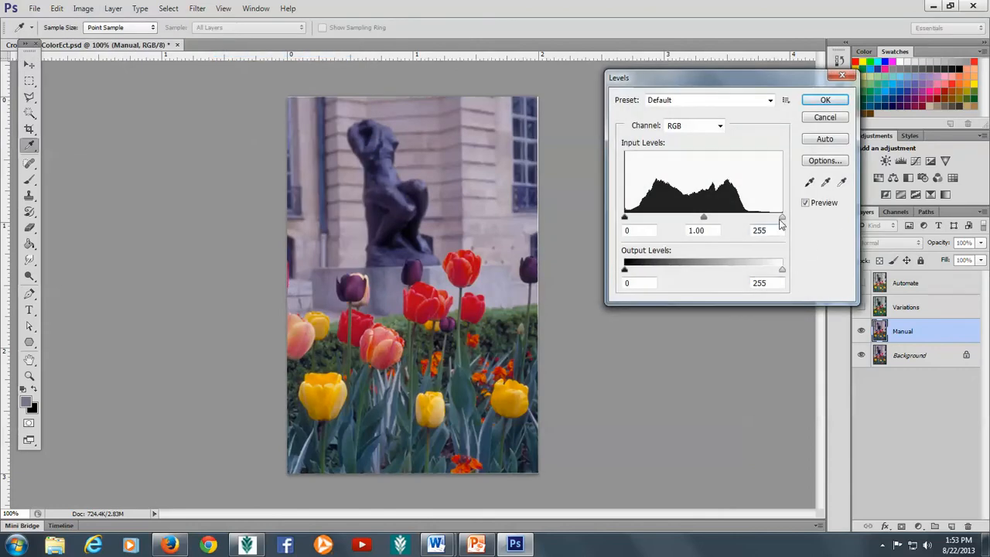
left_click_drag(784, 217, 757, 217)
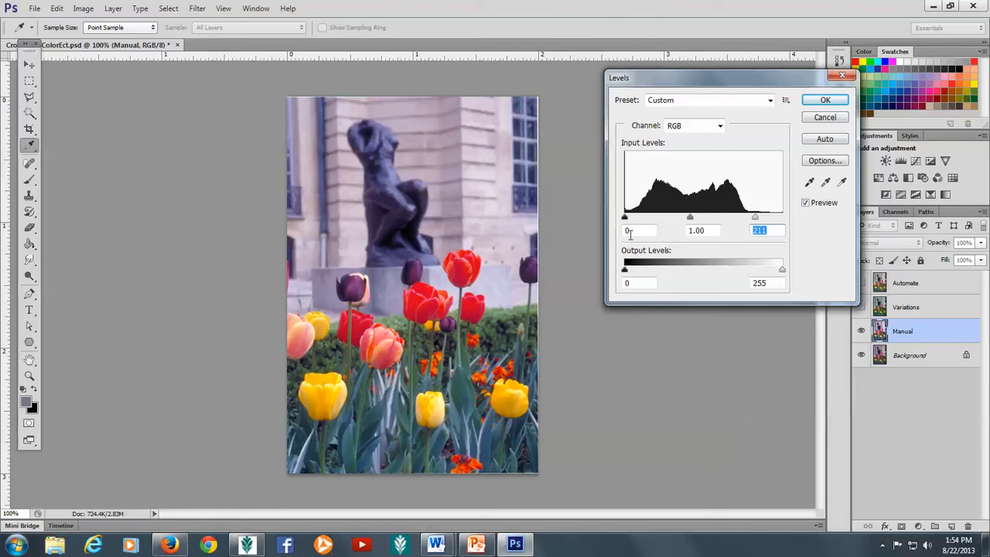
left_click_drag(626, 219, 695, 224)
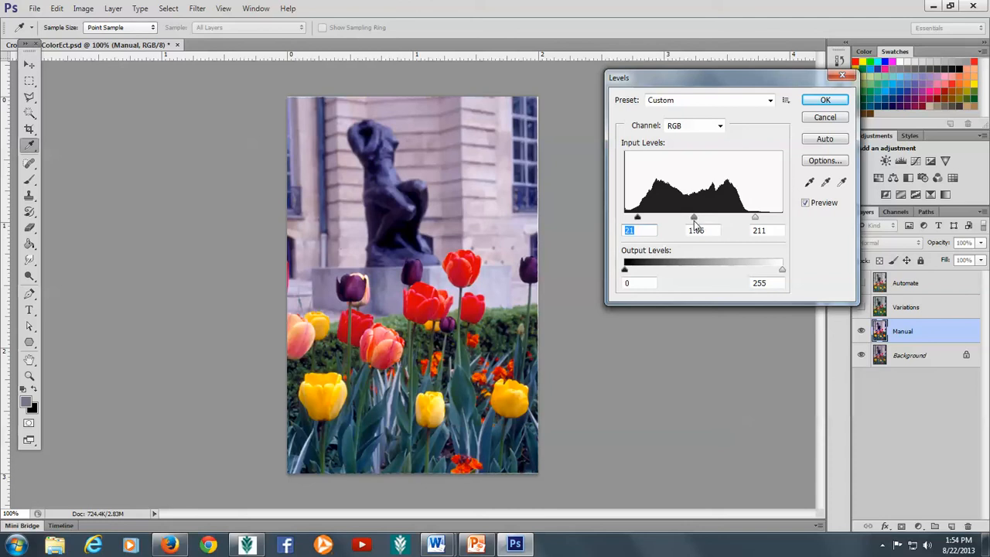
key("Tab")
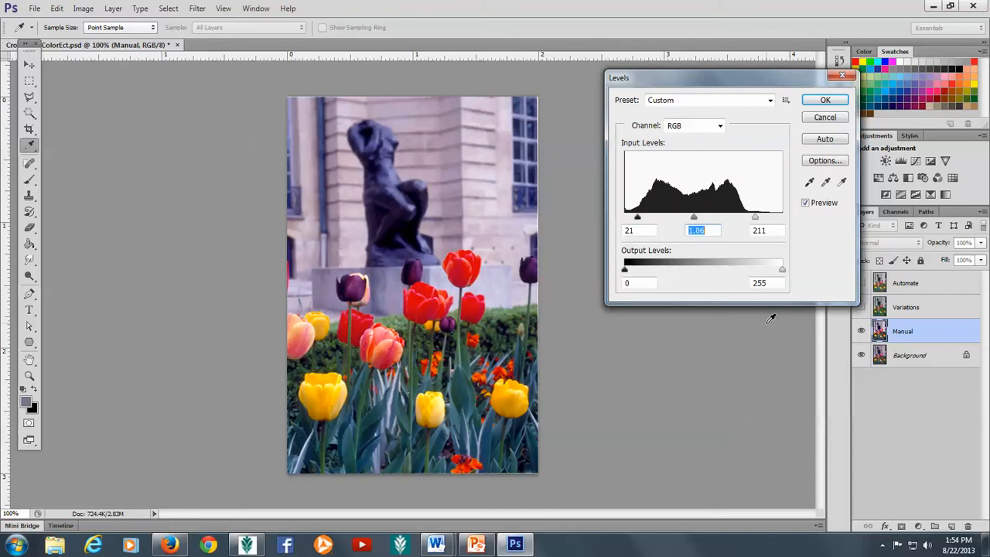
left_click(824, 101)
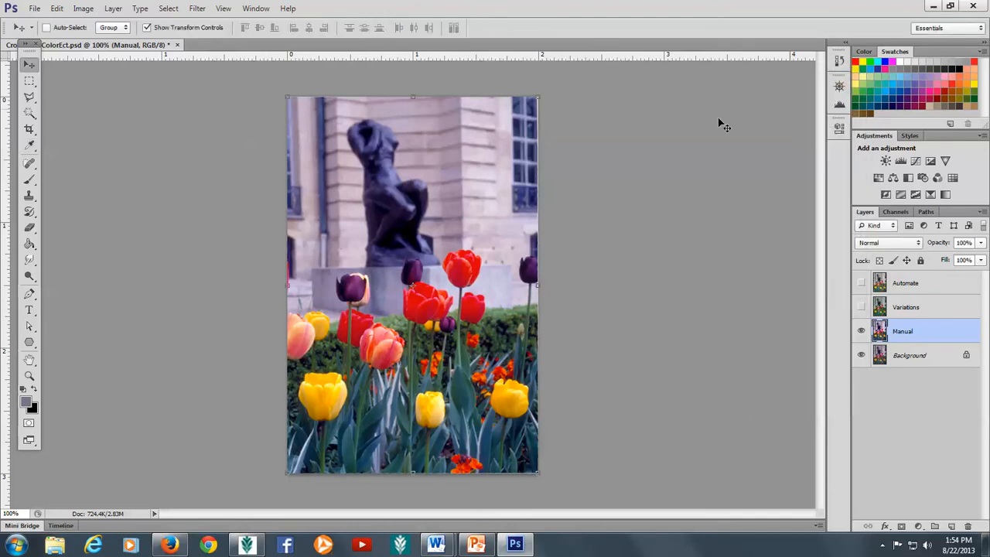
Step: Apply a Color Balance to the Manual layer, shifting the midtones toward cyan and setting the highlights' Cyan/Red level to -23
left_click(82, 9)
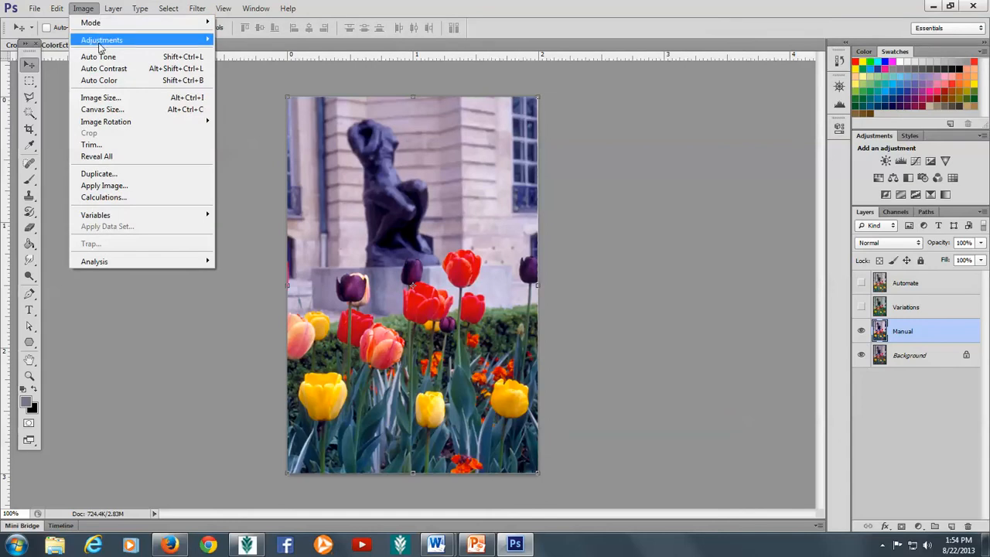
mouse_move(100, 40)
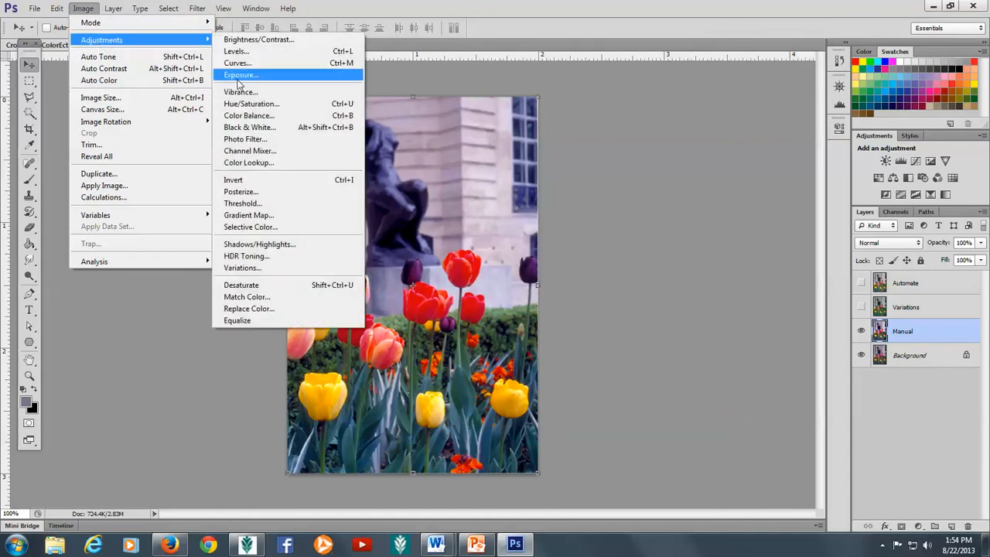
left_click(266, 117)
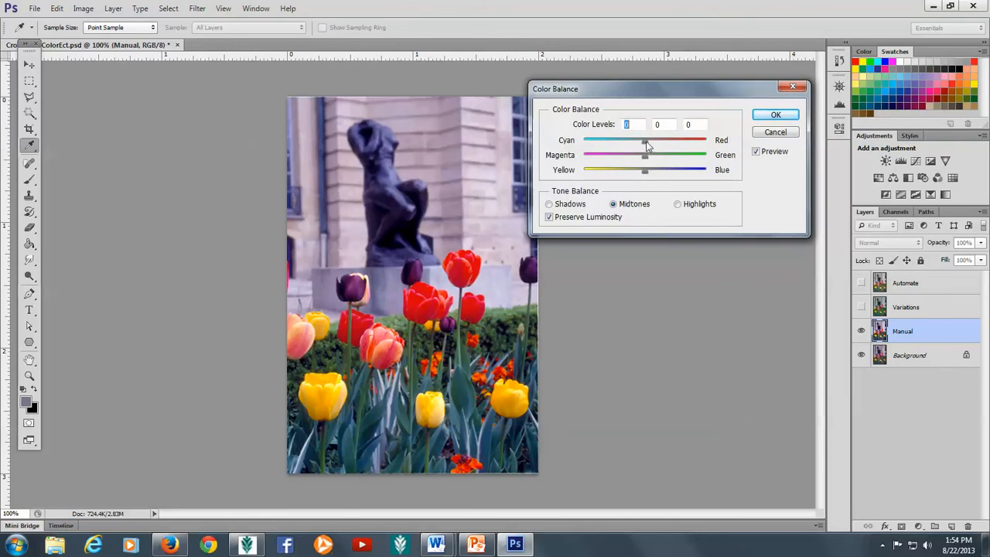
left_click_drag(646, 141, 631, 154)
left_click(679, 204)
left_click_drag(647, 142, 632, 146)
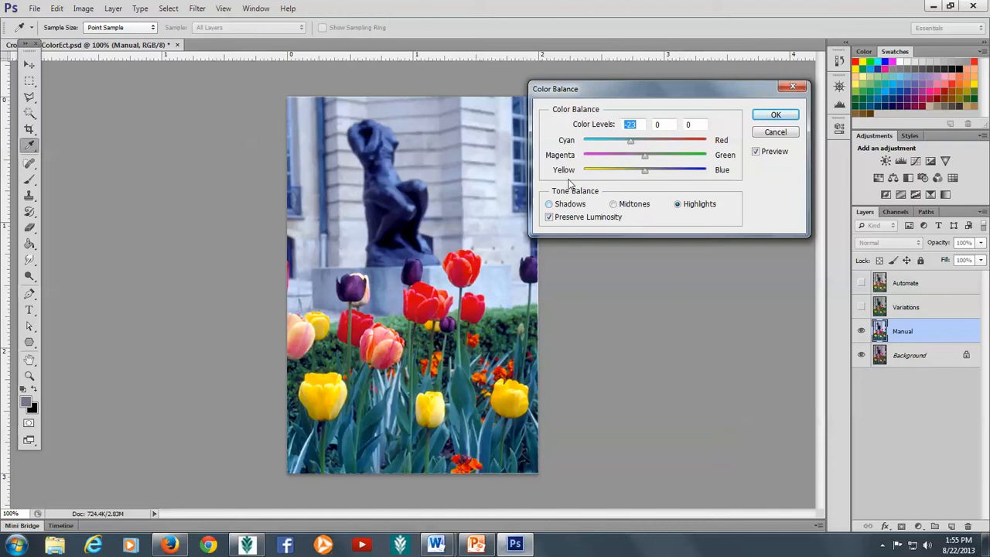
left_click(549, 205)
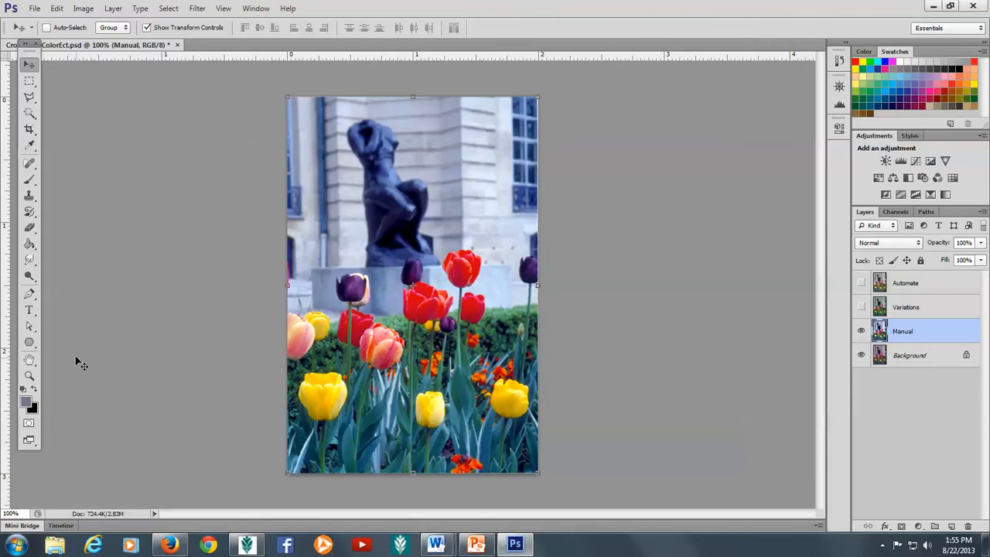
Step: Lighten the statue from its head down to its knee using the Dodge tool with a 30 px brush
left_click(29, 277)
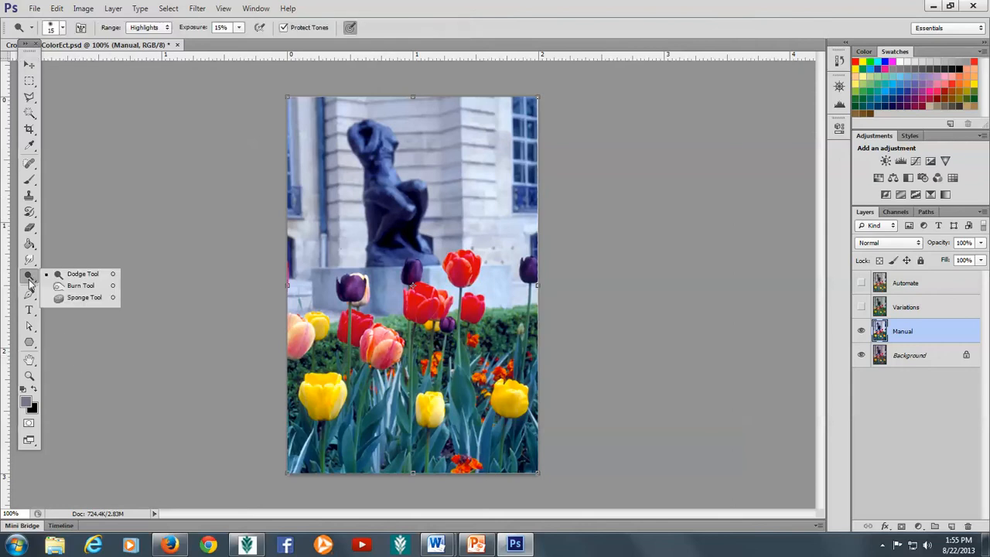
left_click(81, 274)
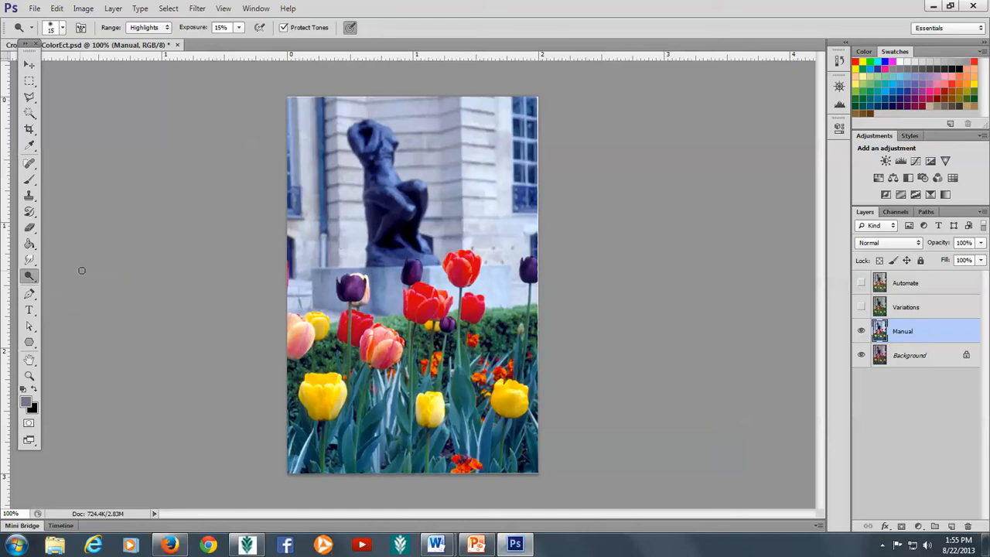
left_click(62, 29)
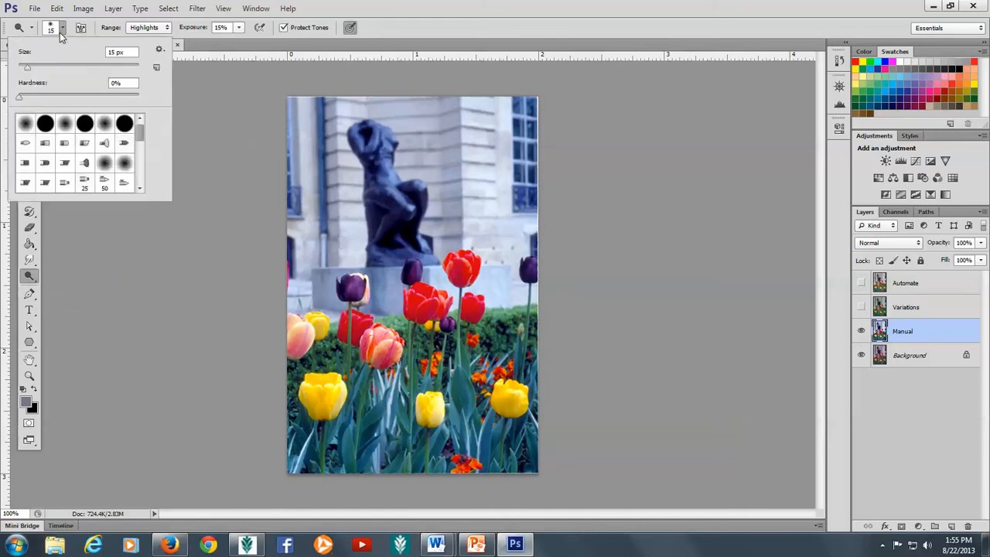
left_click(28, 71)
left_click_drag(46, 67, 44, 67)
left_click_drag(118, 52, 40, 56)
type("30")
left_click(356, 133)
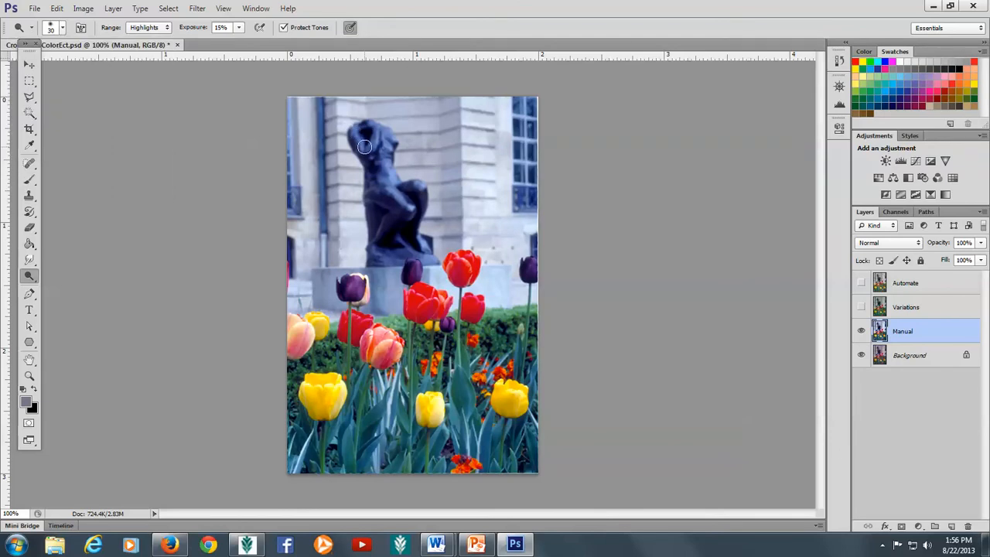
mouse_move(373, 137)
left_mouse_down()
mouse_move(375, 160)
mouse_move(388, 138)
mouse_move(397, 194)
mouse_move(383, 178)
mouse_move(413, 207)
mouse_move(414, 191)
left_mouse_up()
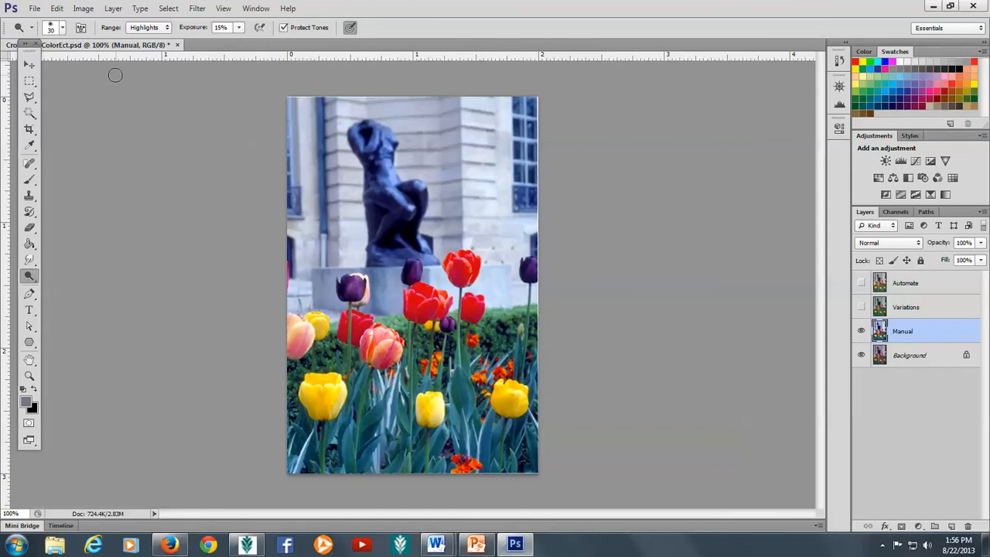
Step: Draw a rectangular marquee selection around the large yellow tulip in the lower-left part of the image
left_click(30, 83)
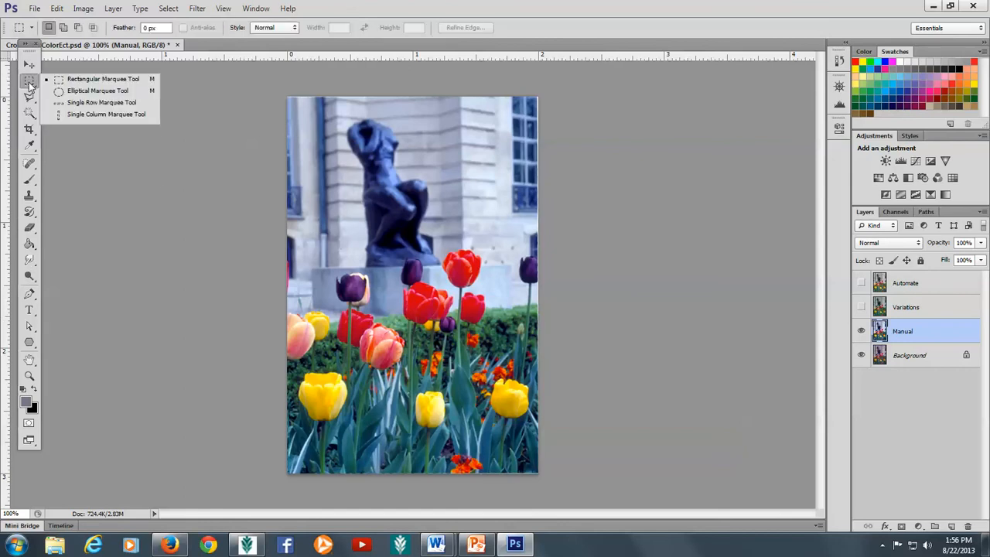
left_click(88, 80)
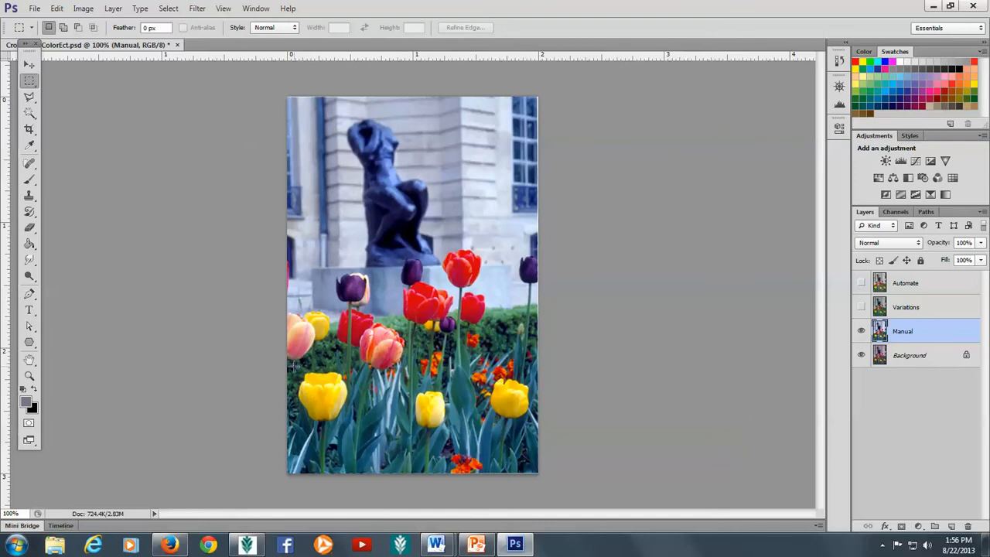
left_click_drag(295, 366, 351, 429)
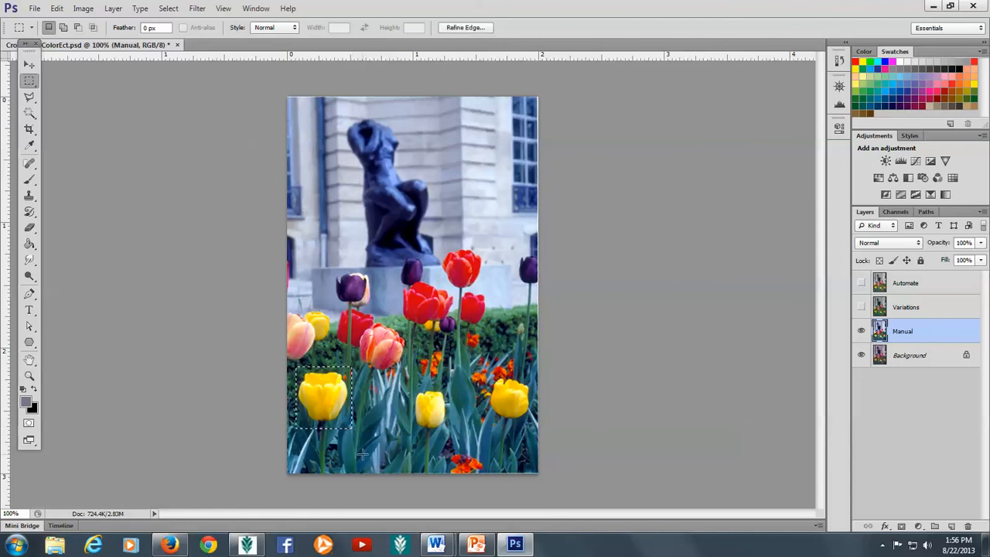
Step: Start Replace Color on the selected tulip and sample its dark and light yellows until the mask covers the whole flower
left_click(83, 9)
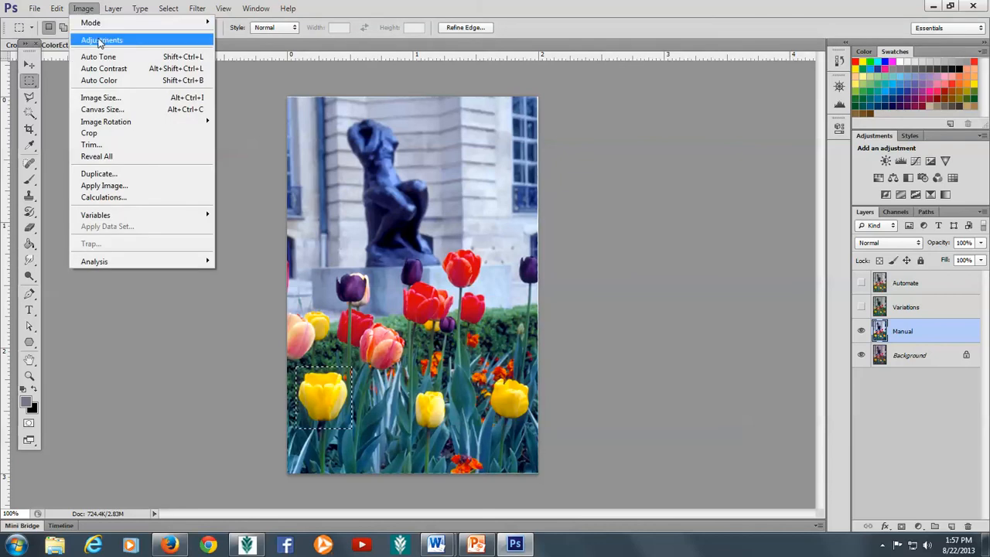
mouse_move(98, 41)
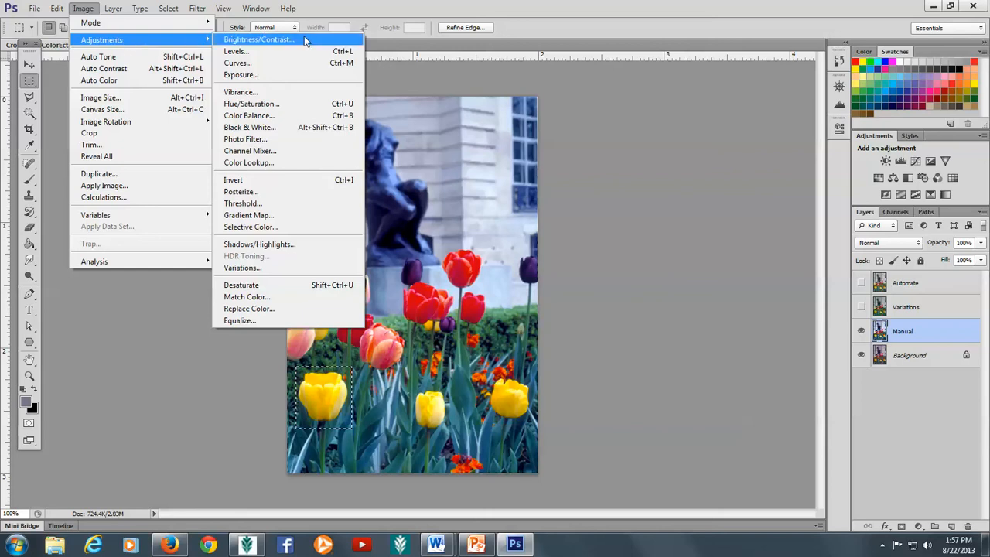
left_click(263, 311)
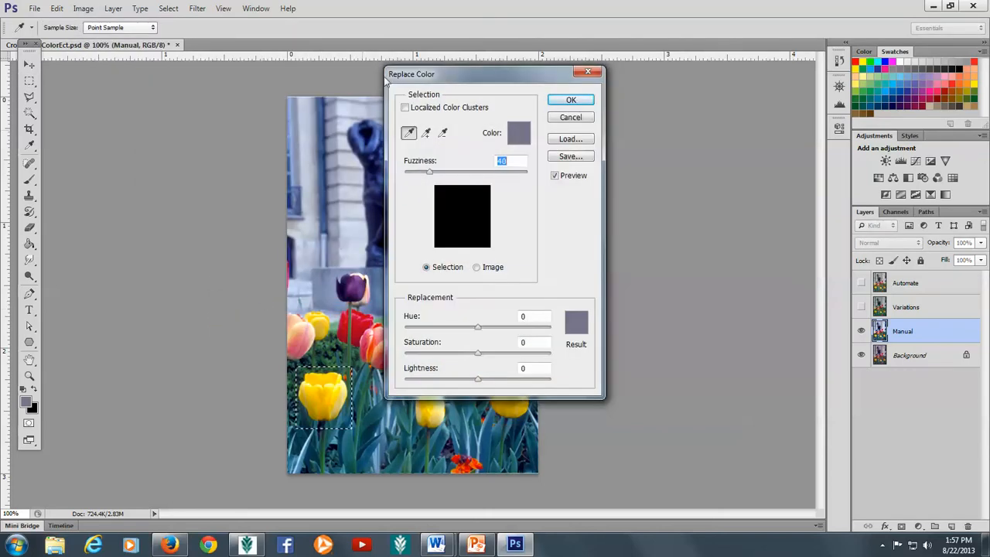
left_click_drag(458, 85, 598, 127)
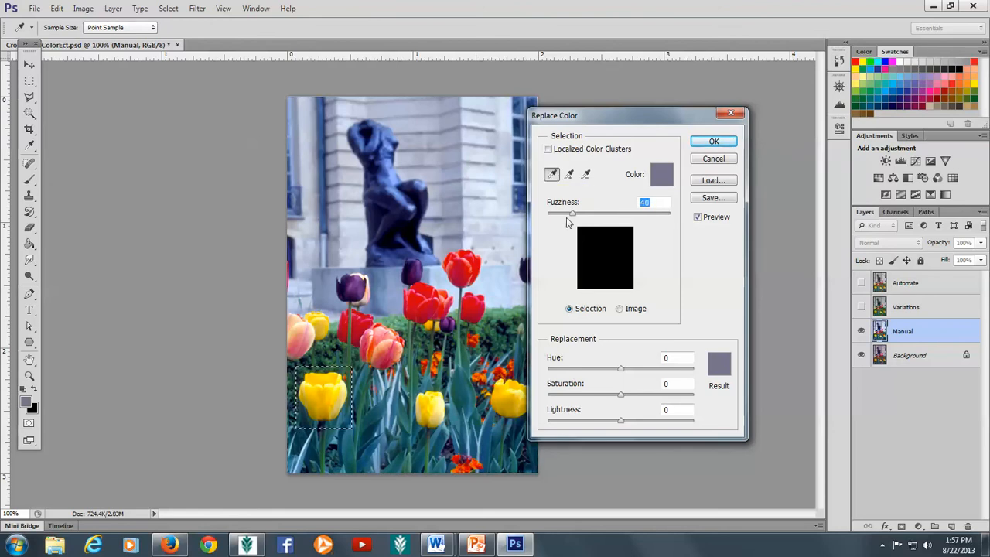
left_click(552, 175)
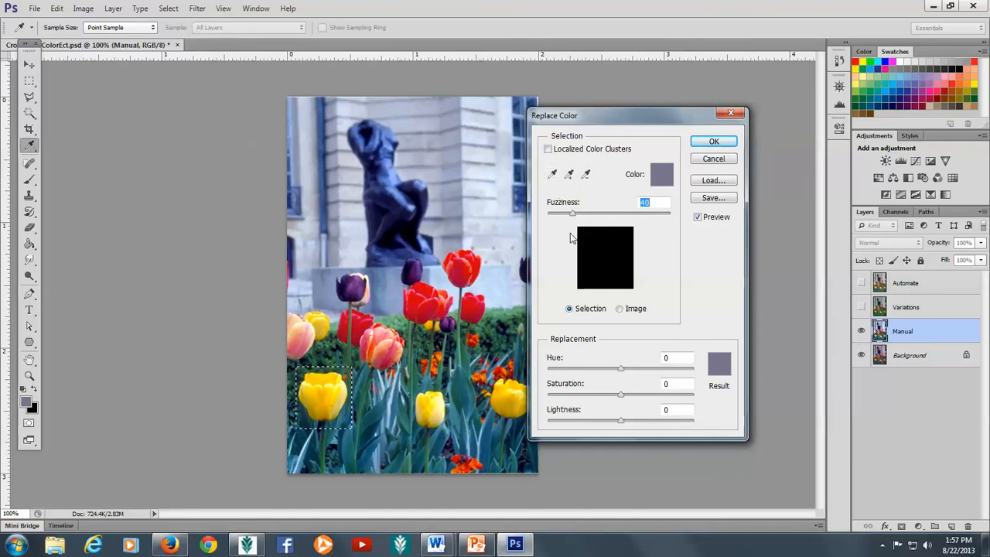
left_click(606, 252)
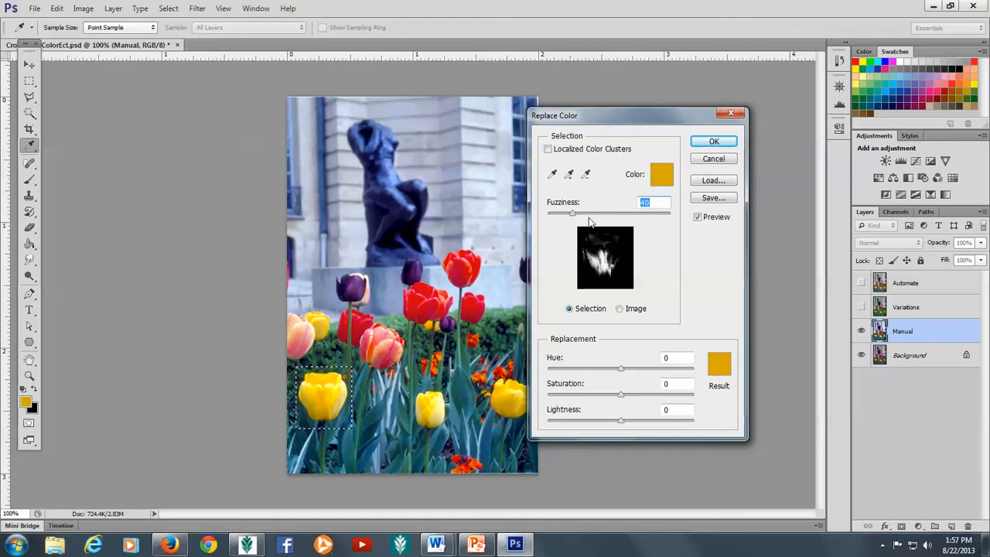
left_click(567, 175)
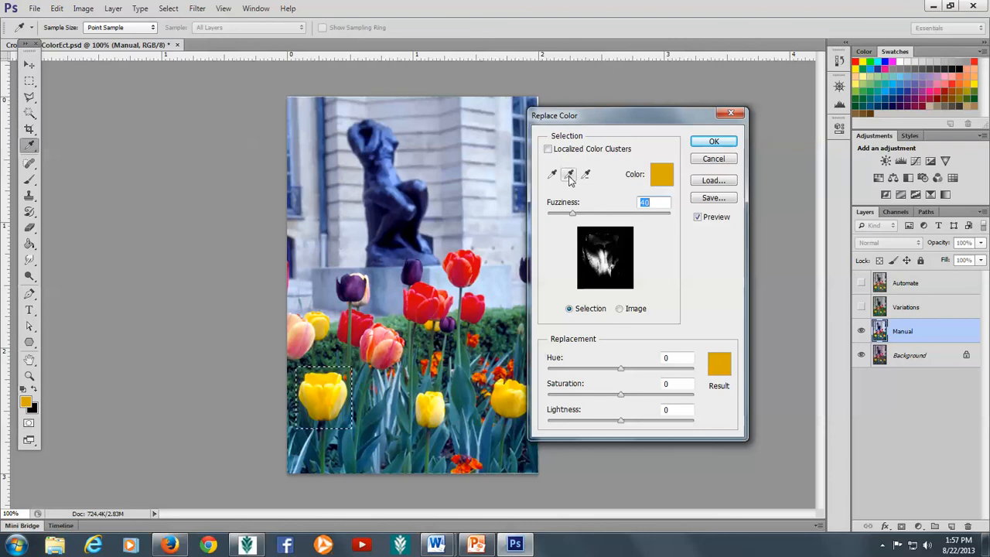
left_click(618, 249)
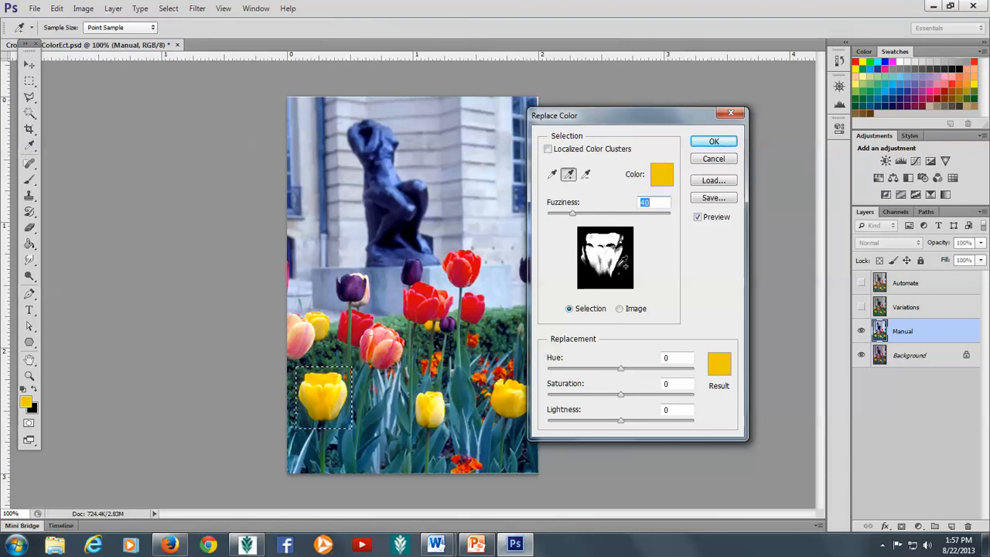
left_click(619, 260)
left_click(608, 268)
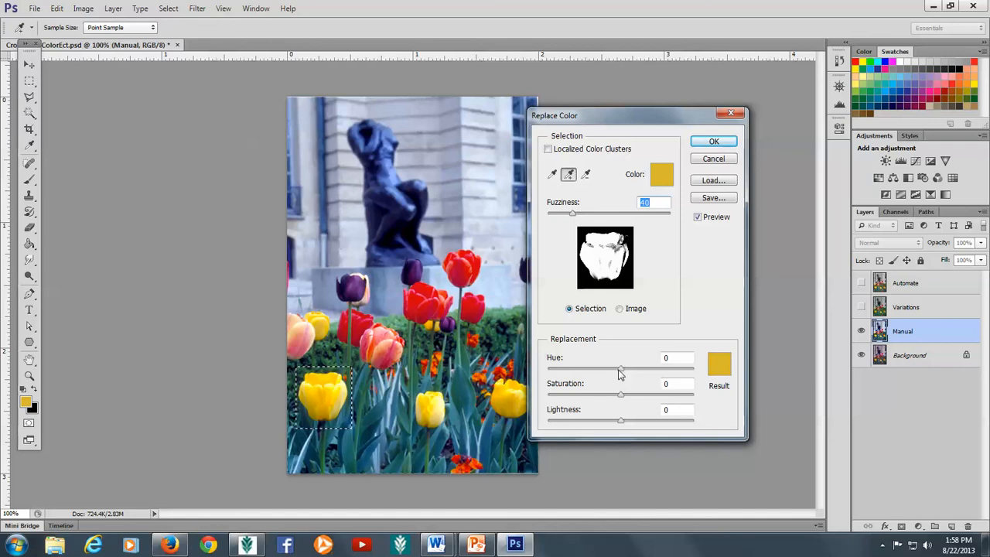
Step: Set the replacement hue to -26 and choose the brighter orange ef7832 as the result color
left_click_drag(620, 372, 573, 370)
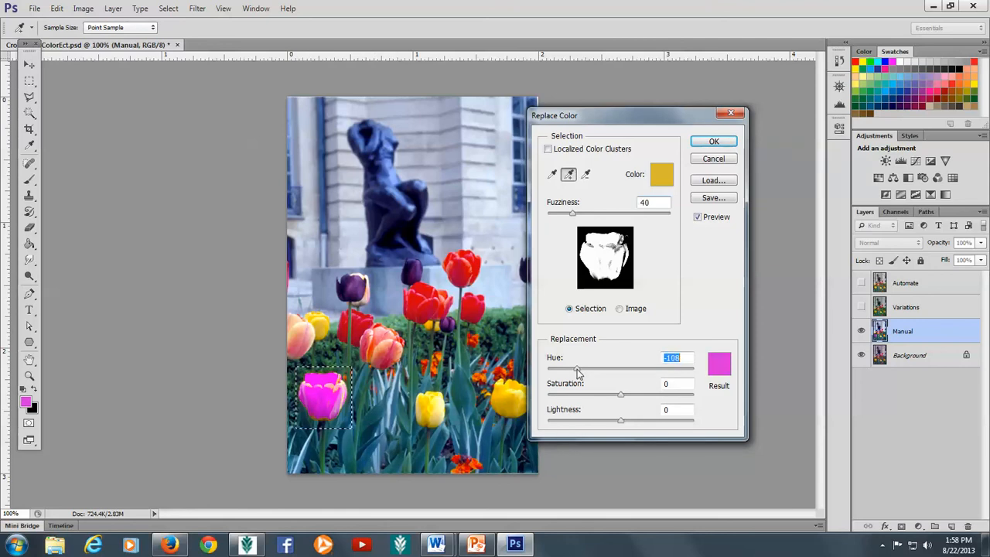
left_click_drag(577, 369, 612, 374)
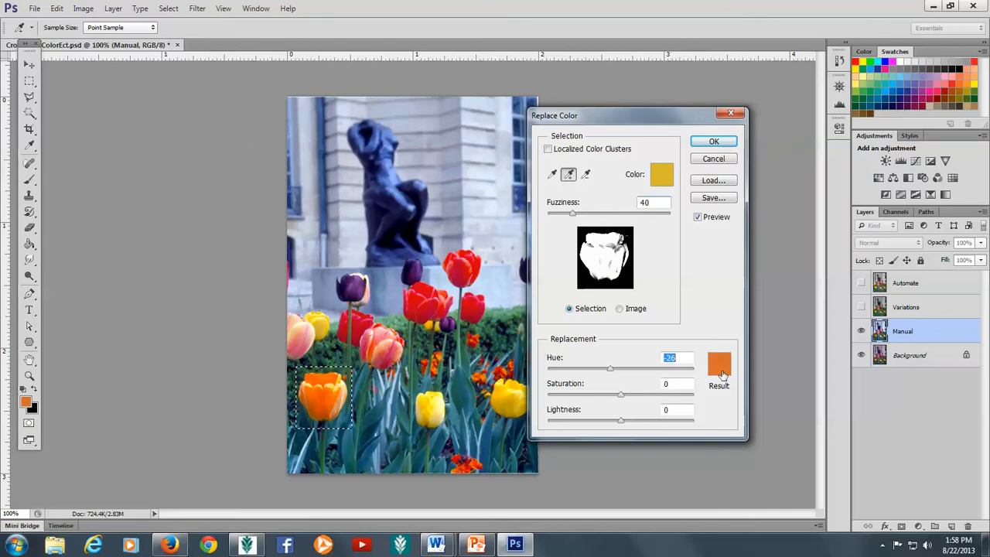
left_click(721, 368)
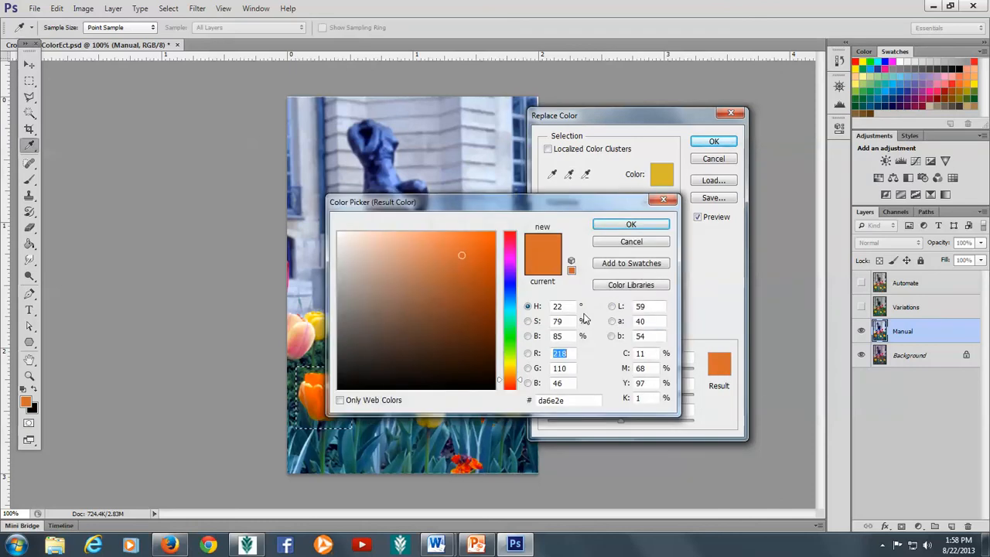
left_click(467, 270)
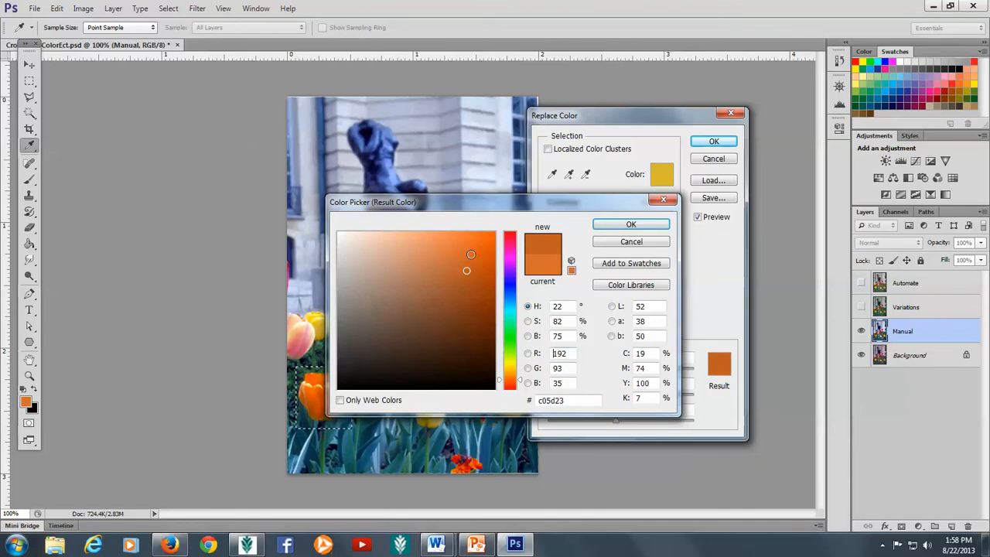
left_click(462, 241)
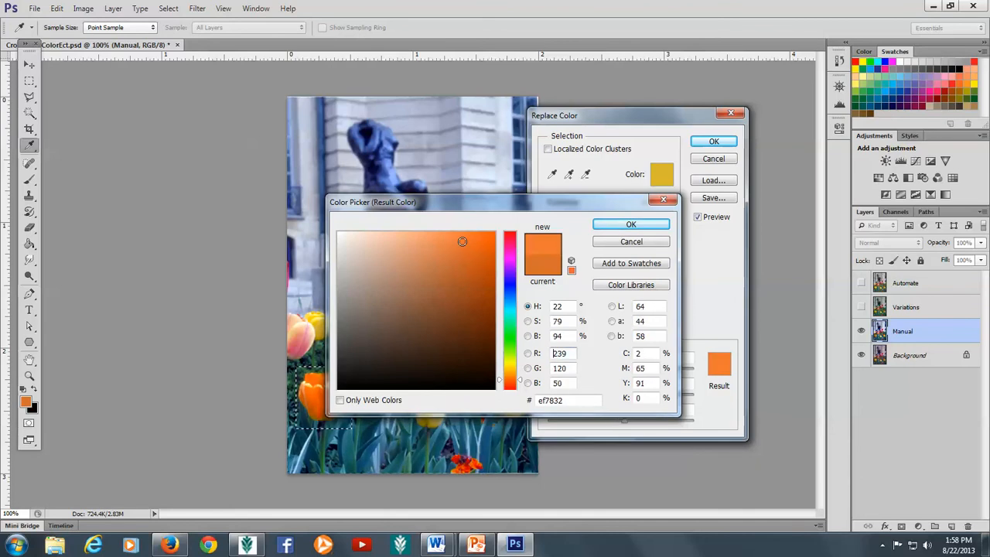
left_click(630, 225)
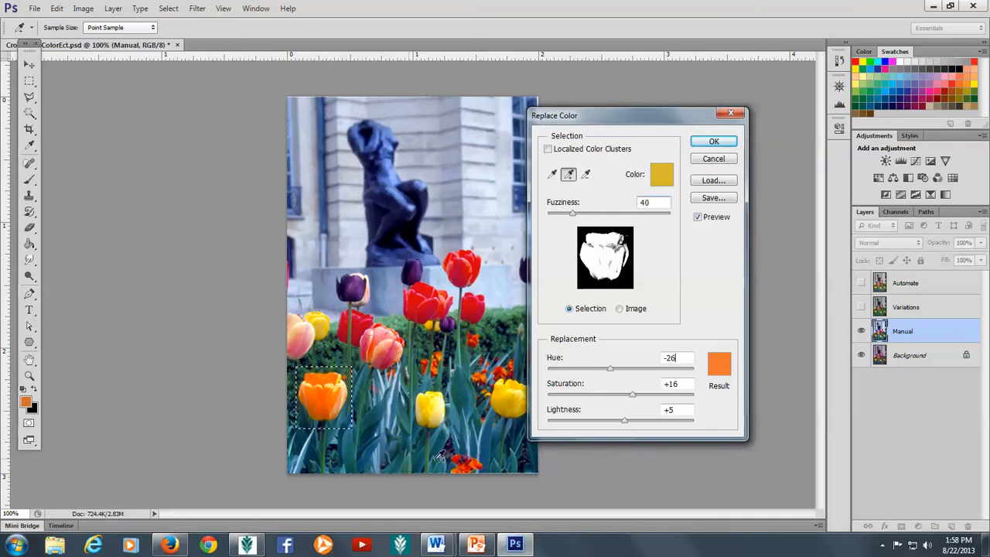
Step: Set the replacement saturation to +32 and lightness to -5, apply the color replacement, and deselect the tulip
left_click_drag(633, 397, 646, 398)
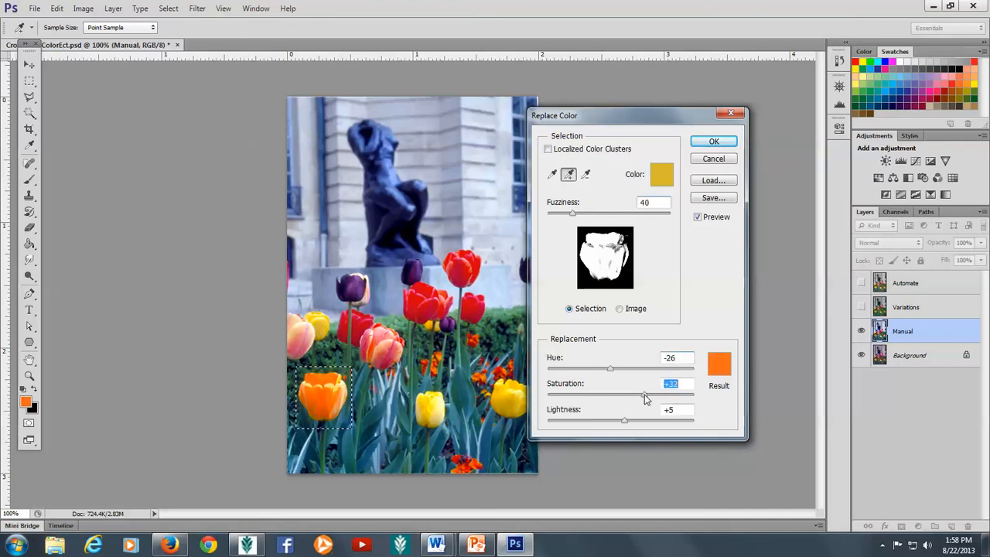
mouse_move(626, 423)
left_mouse_down()
mouse_move(645, 425)
mouse_move(606, 427)
mouse_move(619, 430)
left_mouse_up()
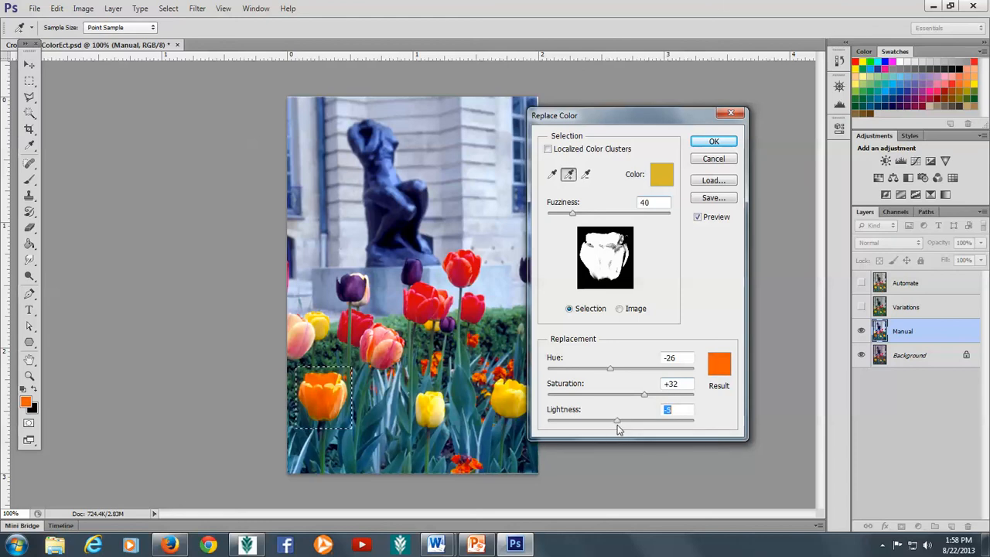
left_click(709, 144)
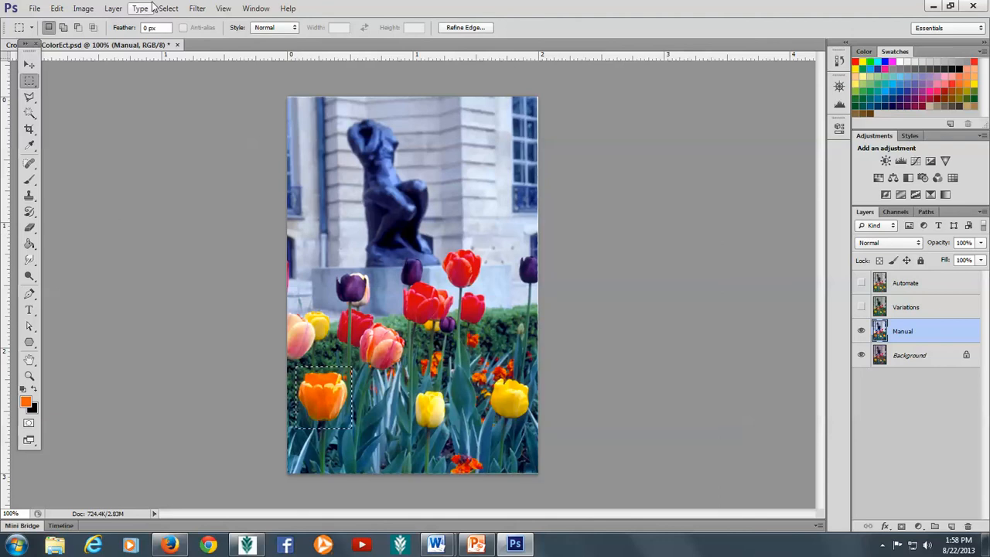
left_click(170, 8)
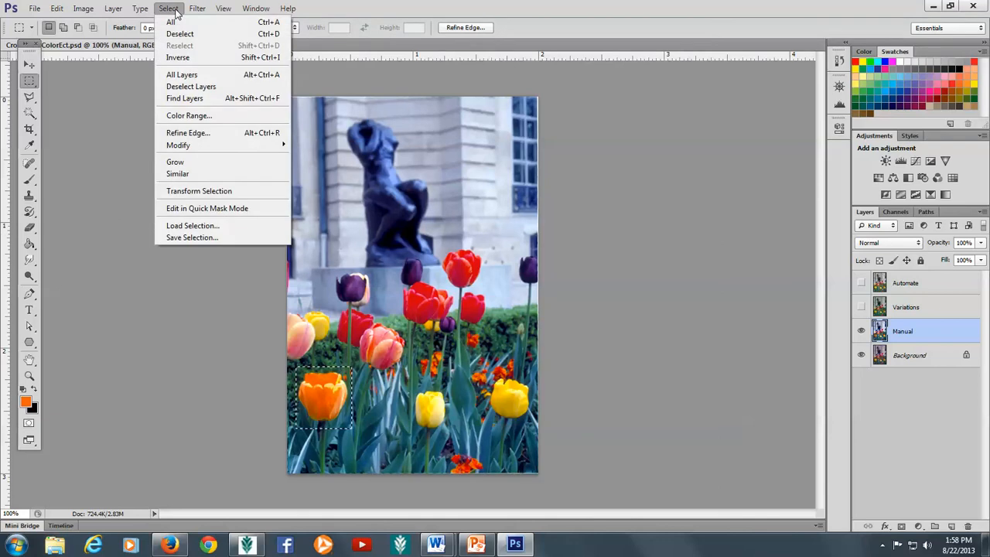
left_click(184, 35)
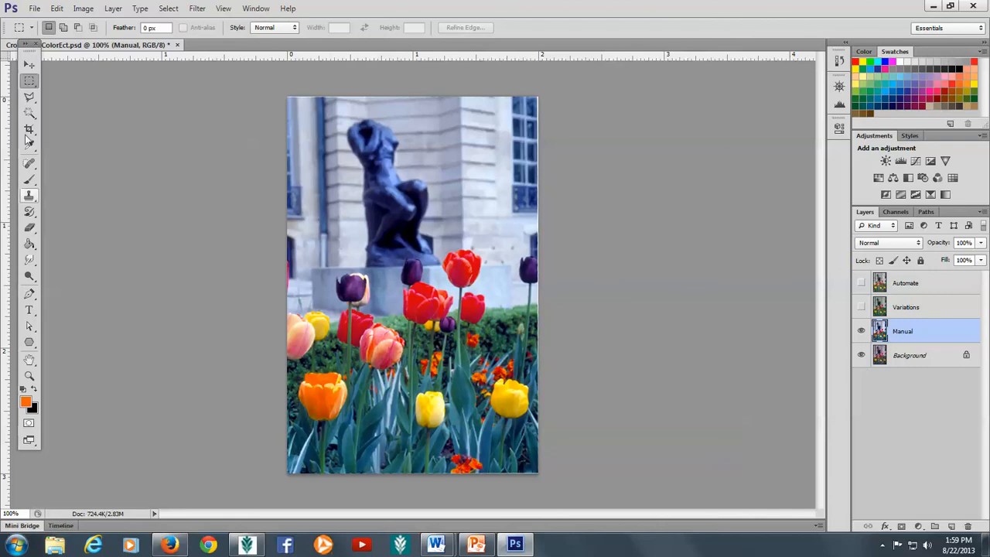
Step: Saturate the tulips and foliage using the Sponge tool in Saturate mode with a 35 px brush and 50% flow
left_click(29, 277)
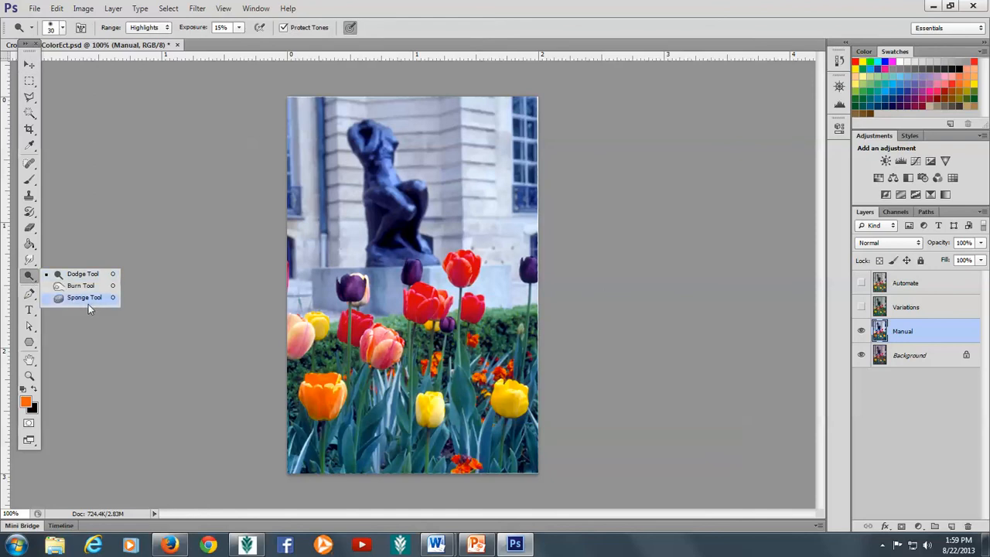
left_click(88, 304)
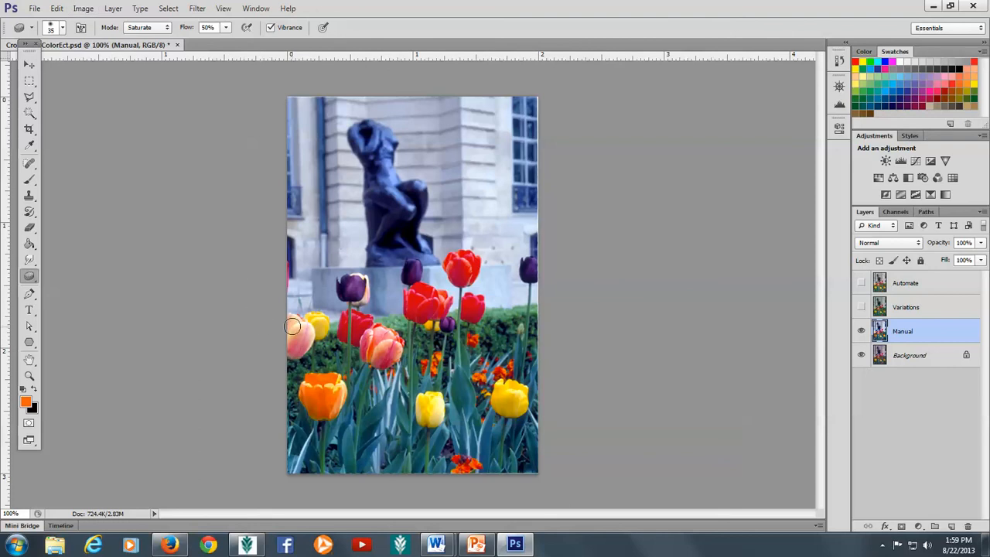
mouse_move(292, 323)
left_mouse_down()
mouse_move(298, 354)
mouse_move(321, 327)
left_mouse_up()
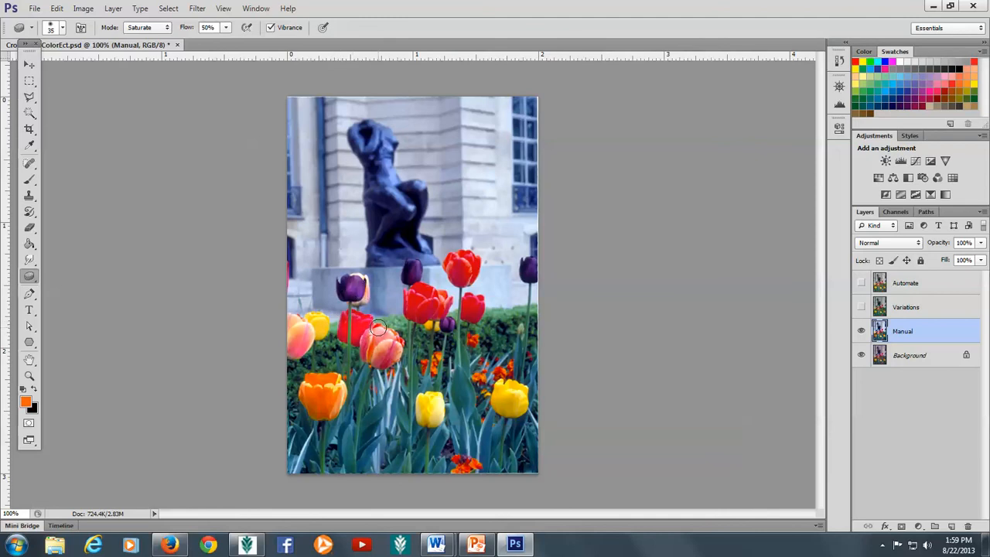
mouse_move(377, 327)
left_mouse_down()
mouse_move(422, 317)
mouse_move(387, 321)
mouse_move(402, 352)
mouse_move(428, 339)
mouse_move(473, 348)
mouse_move(371, 374)
mouse_move(329, 339)
mouse_move(289, 378)
mouse_move(377, 360)
mouse_move(301, 393)
left_mouse_up()
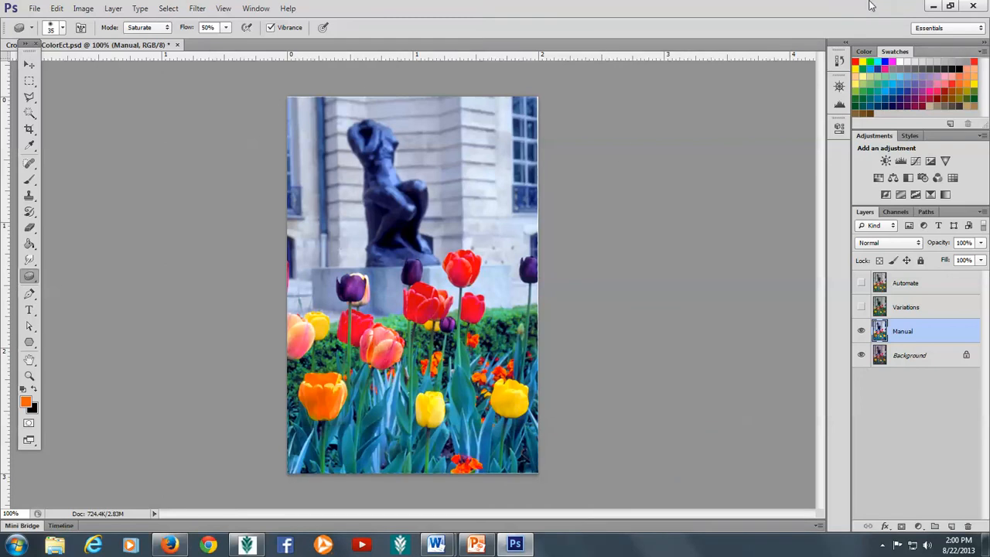
Step: Compare the Manual, Variations and Automate corrections with the original by toggling each layer's visibility
left_click(860, 334)
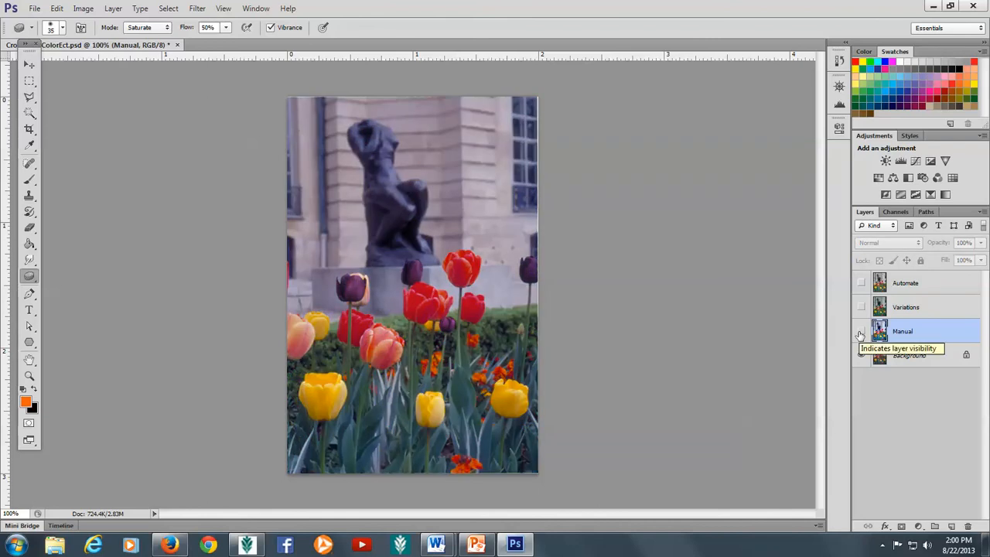
left_click(860, 334)
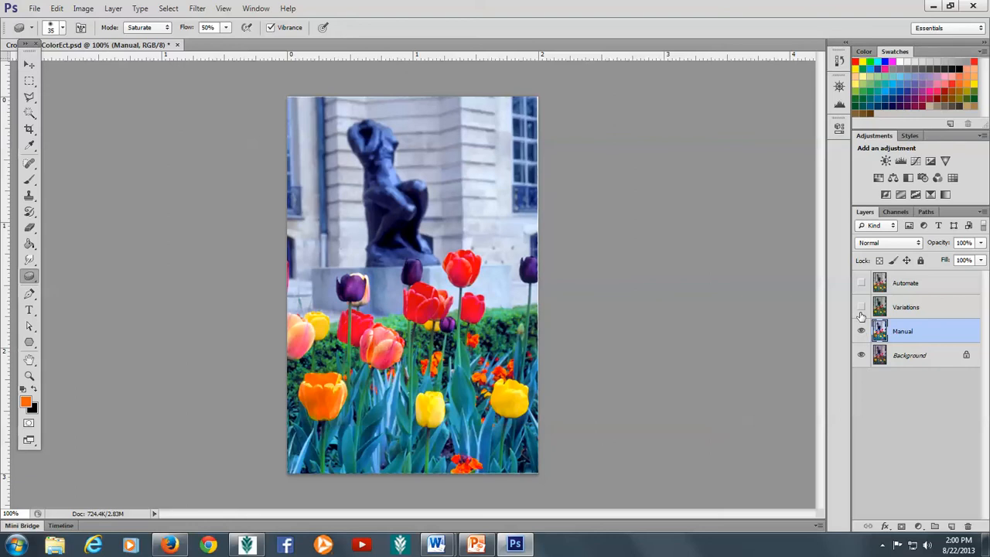
left_click(861, 310)
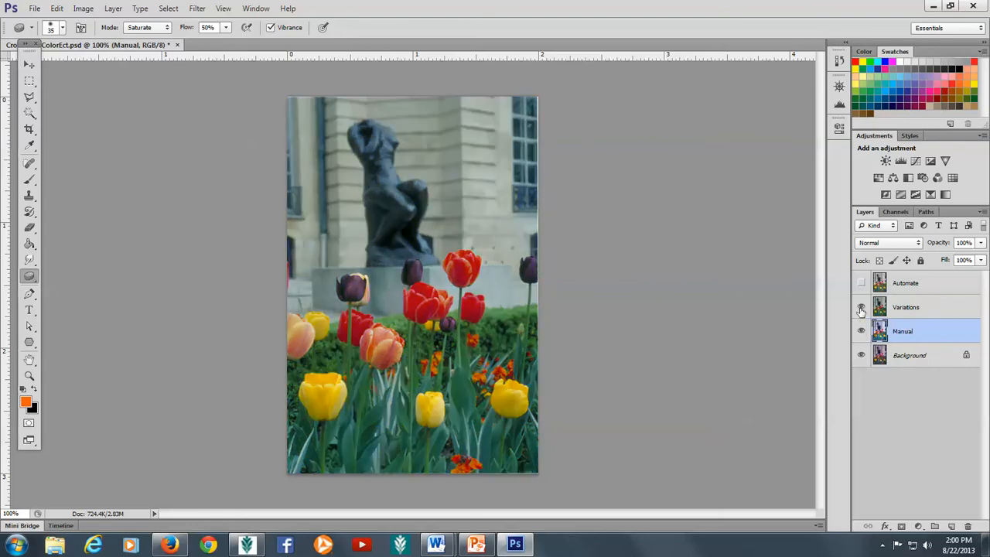
left_click(862, 310)
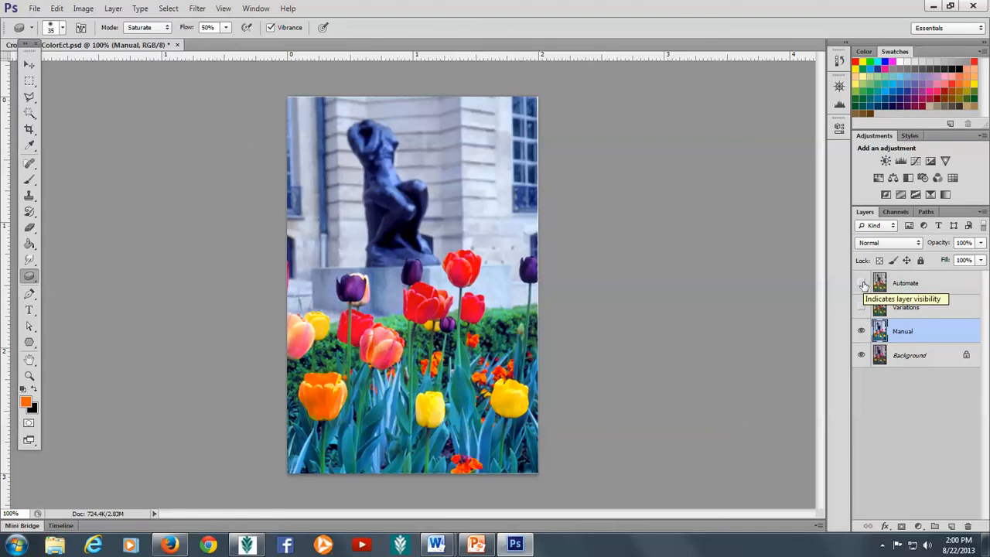
left_click(862, 284)
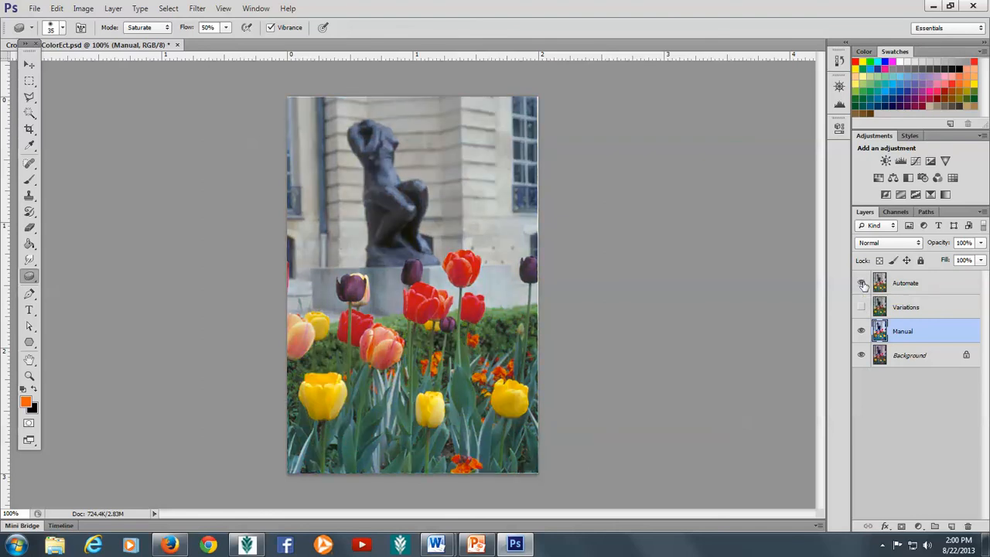
left_click(861, 284)
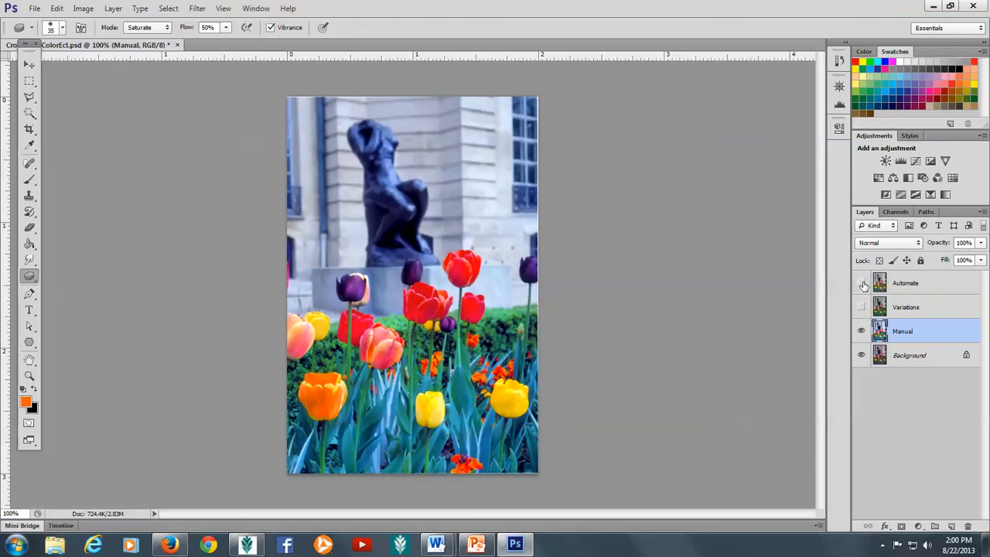
Step: Make the Automate and Variations layers visible together with the Manual and Background layers
left_click(862, 283)
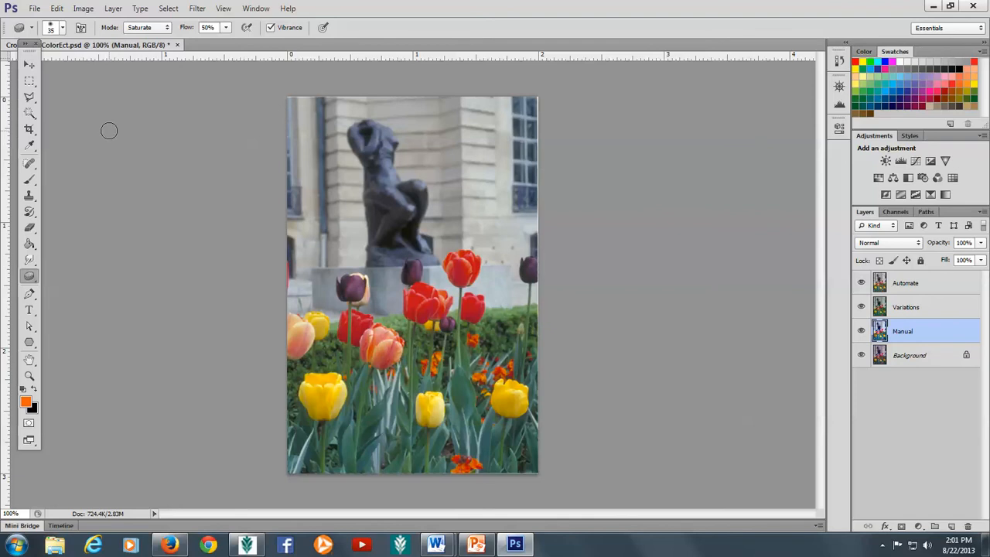
left_click(33, 10)
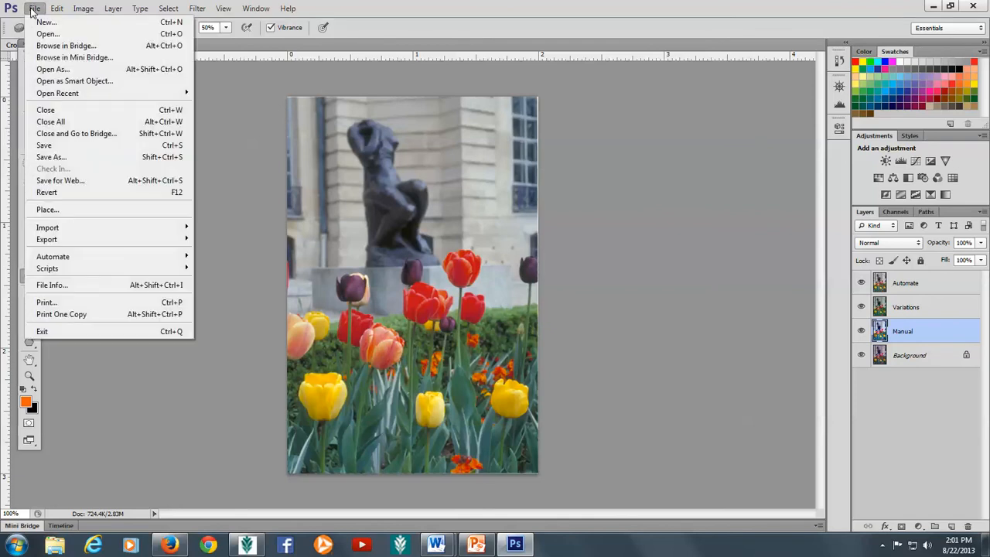
left_click(224, 96)
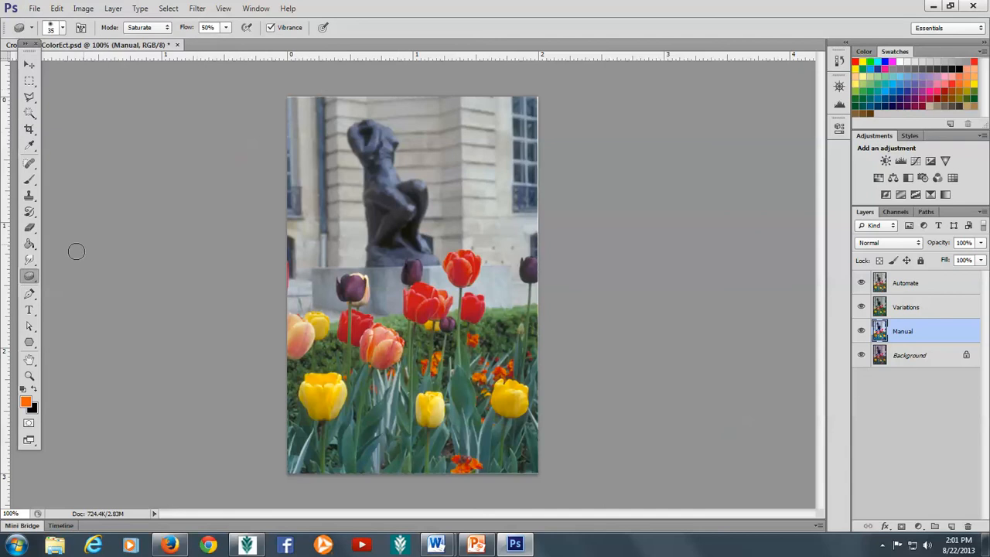
Step: Add the 8 pt text "Your Name" on the wall beside the statue's head and move its layer above the Automate layer
left_click(30, 312)
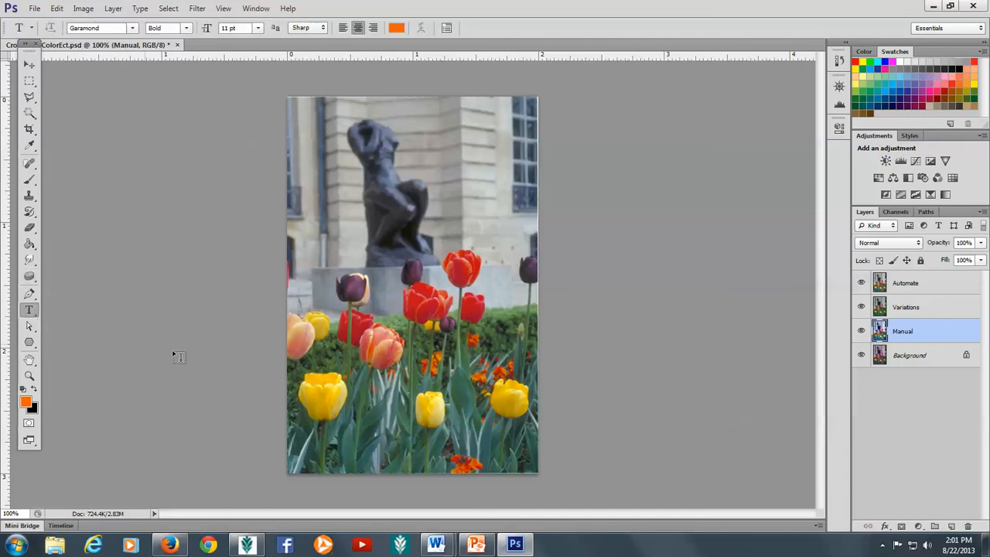
left_click(441, 154)
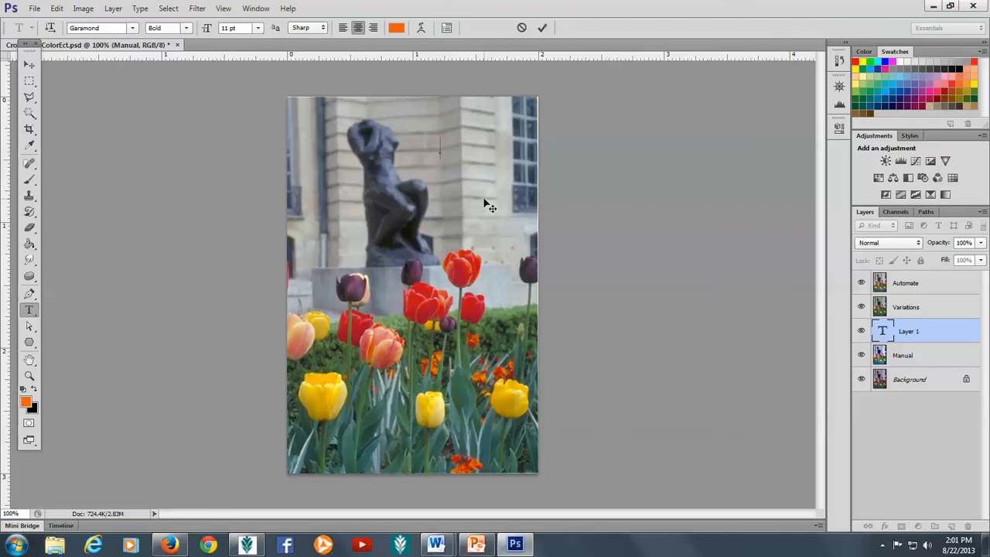
left_click(257, 28)
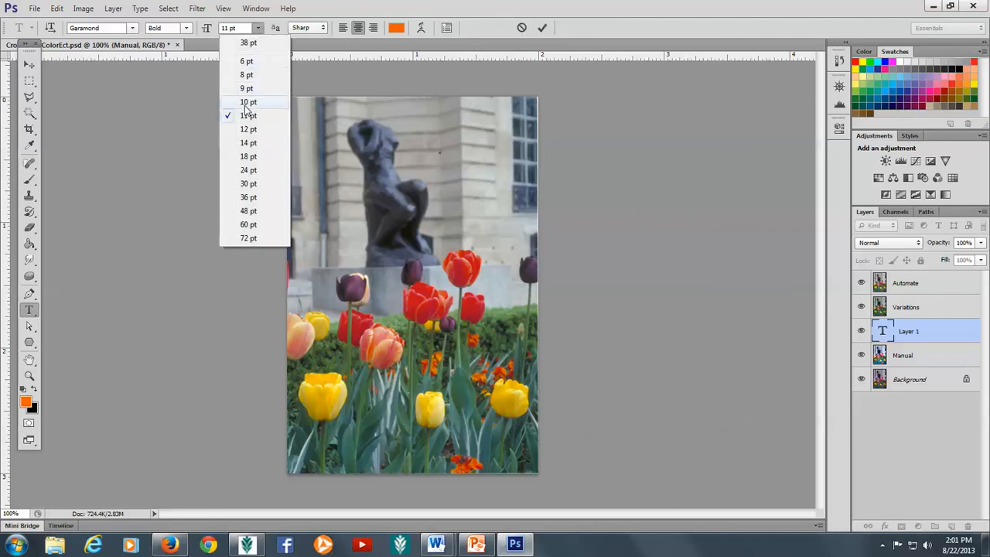
left_click(246, 75)
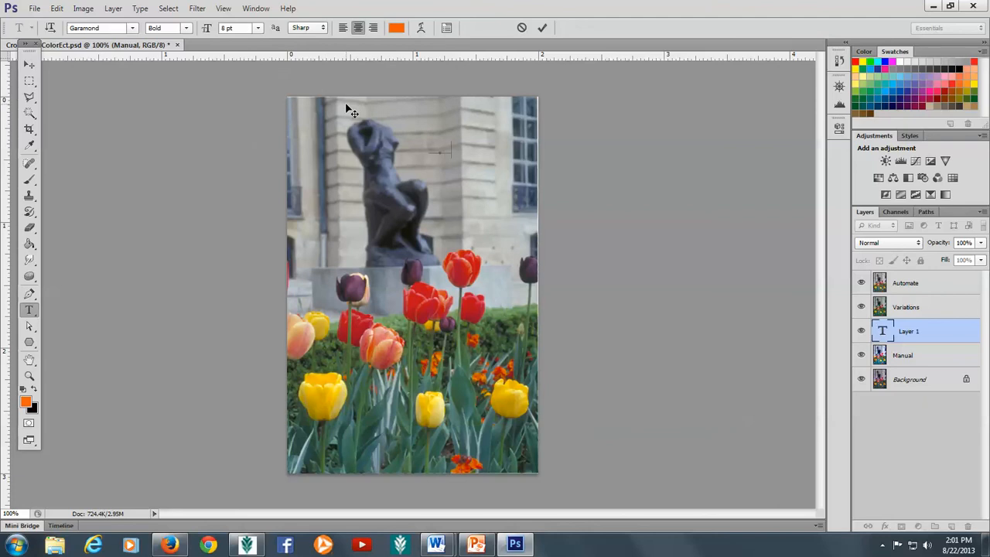
type("Manual")
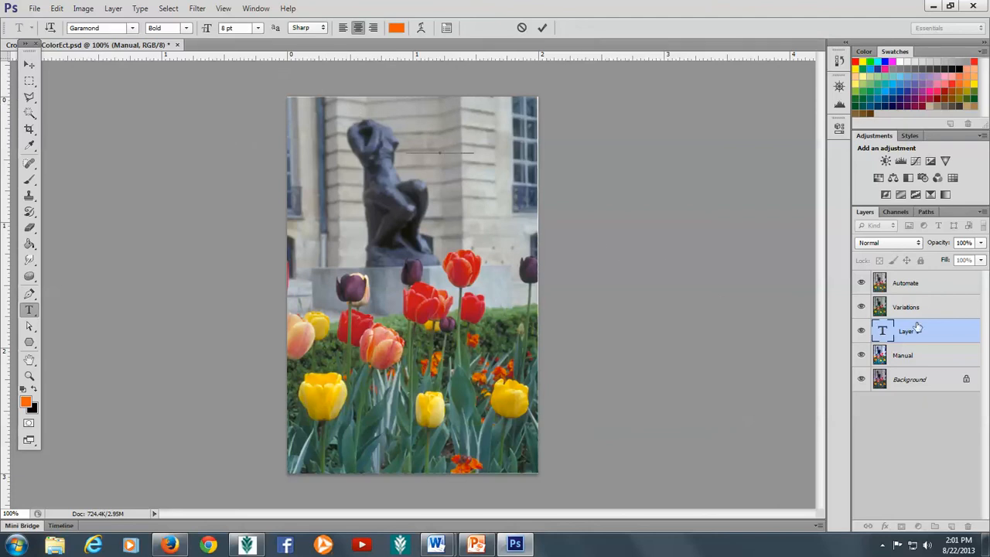
left_click_drag(917, 335, 872, 298)
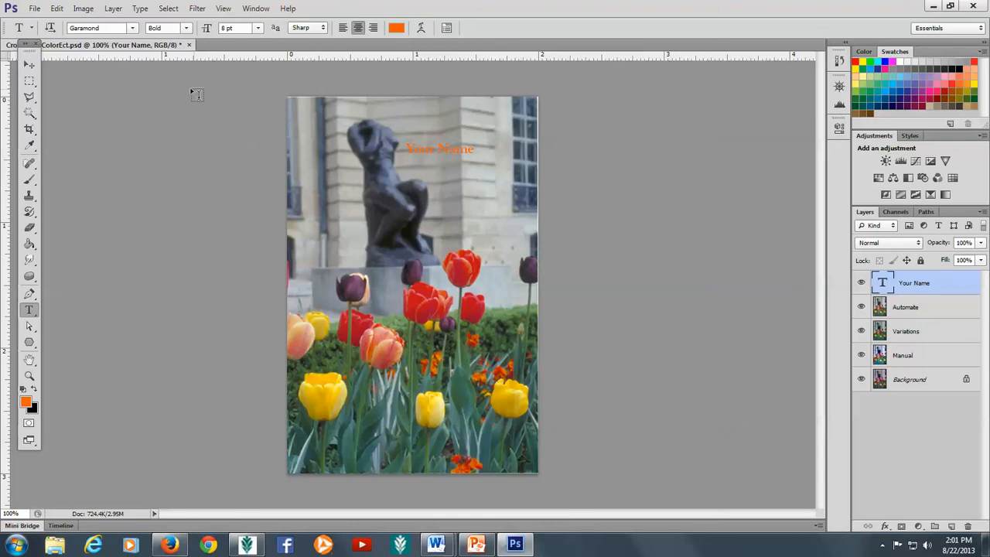
Step: Save the image as a new Photoshop file named CropLevelsColorEctredo in the Lesson 2 folder, with Maximize Compatibility on
left_click(35, 10)
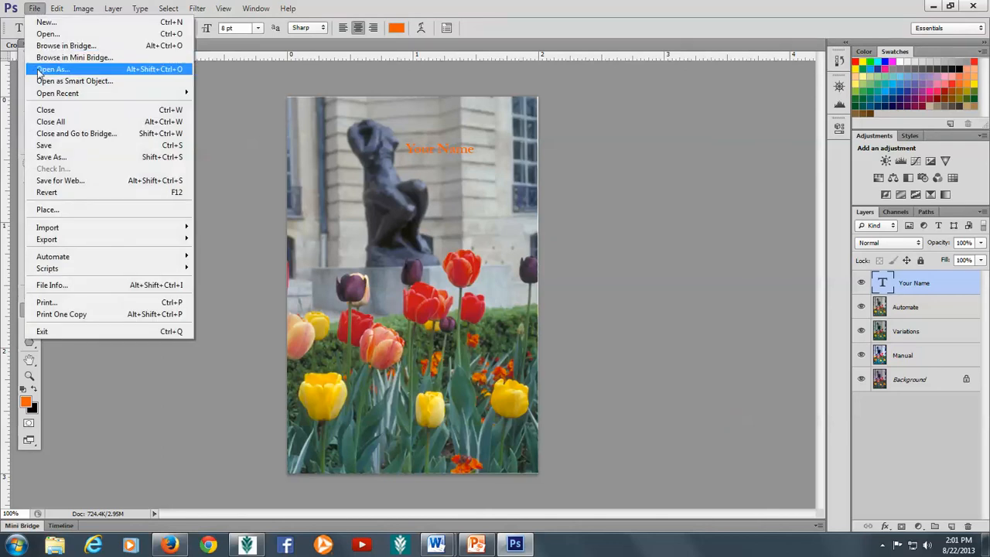
left_click(54, 159)
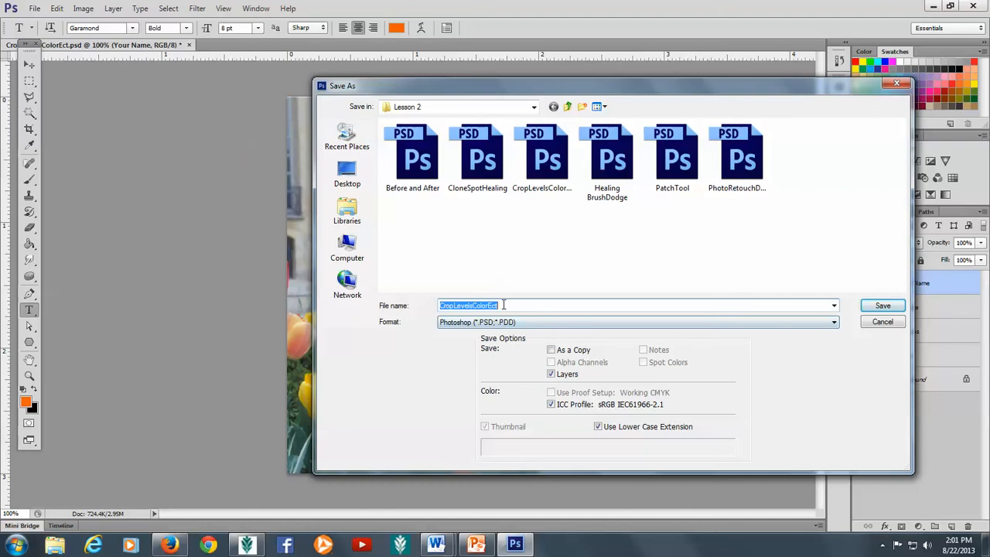
left_click(504, 305)
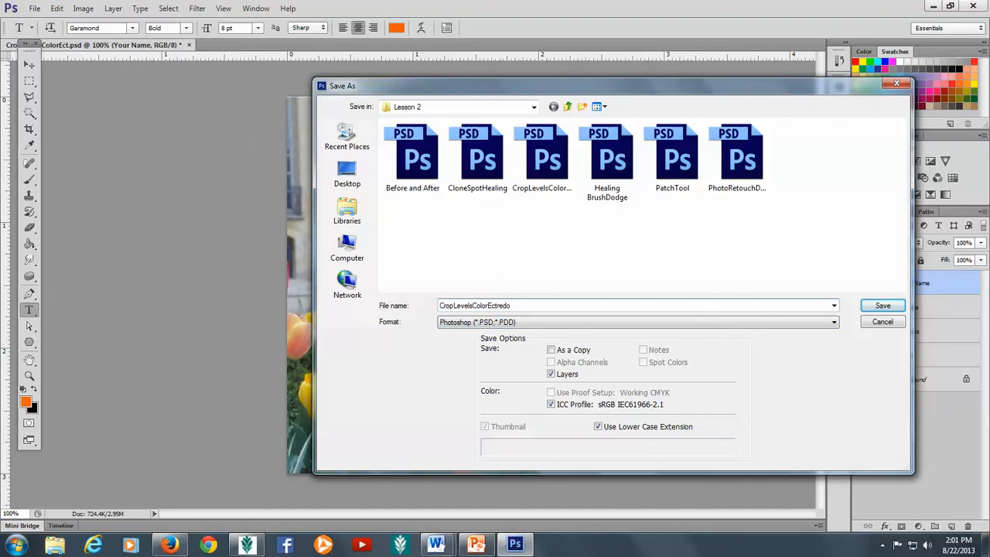
left_click(892, 308)
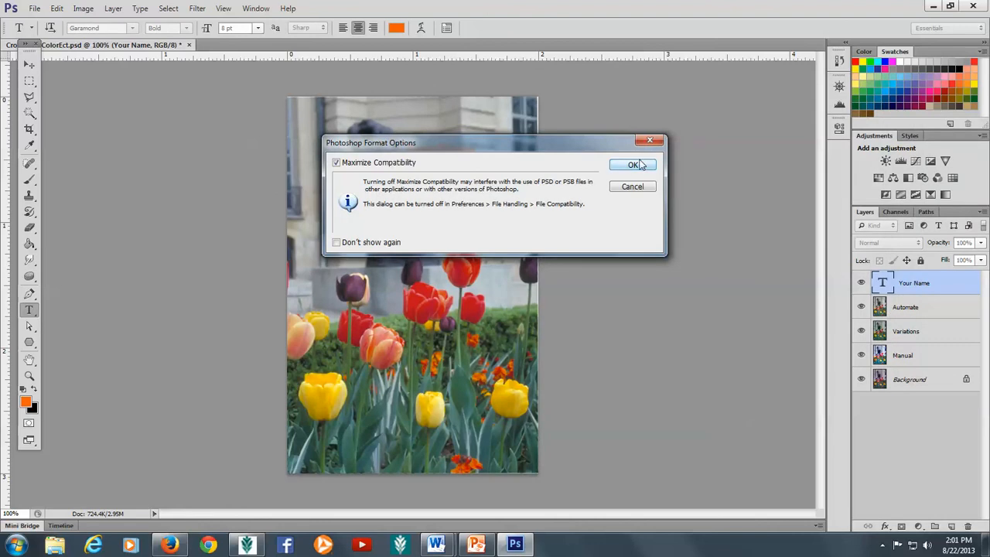
left_click(633, 166)
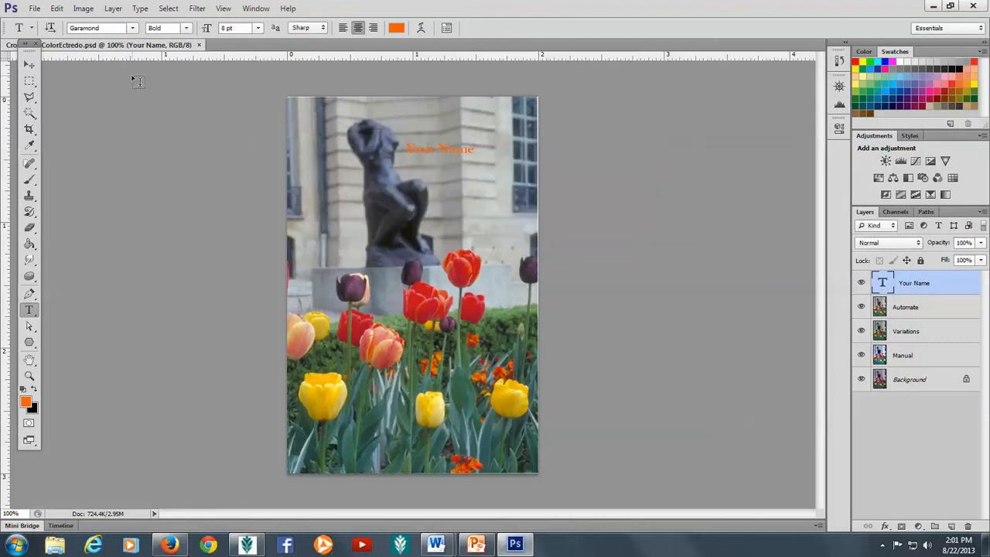